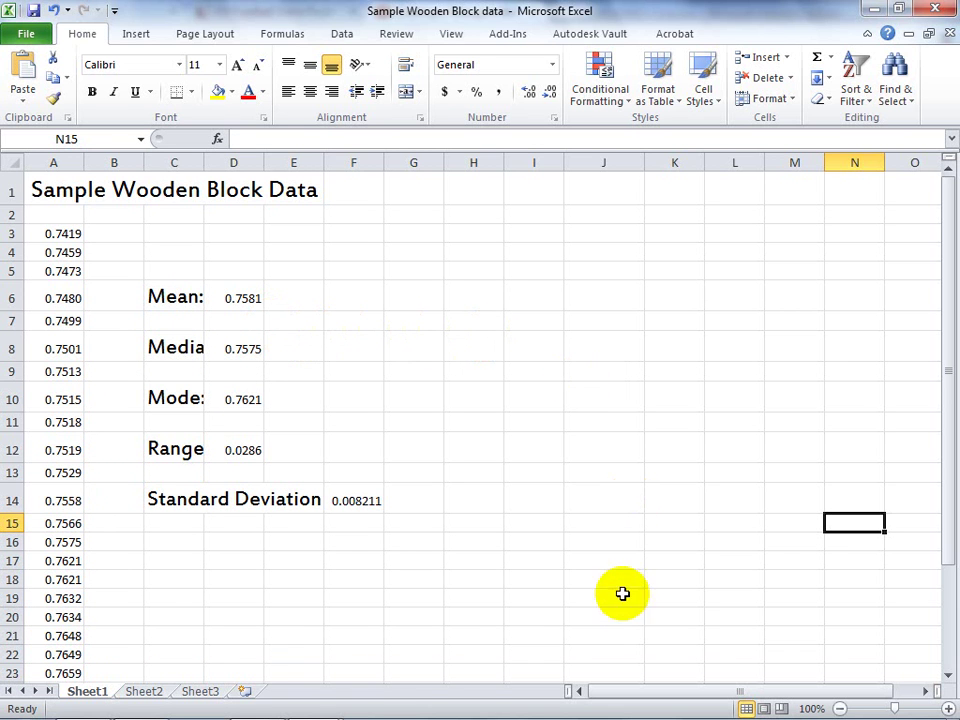
Enable the Analysis ToolPak and Analysis ToolPak - VBA add-ins for Excel's data analysis tools.
{"action": "left_click", "coordinate": [342, 36]}
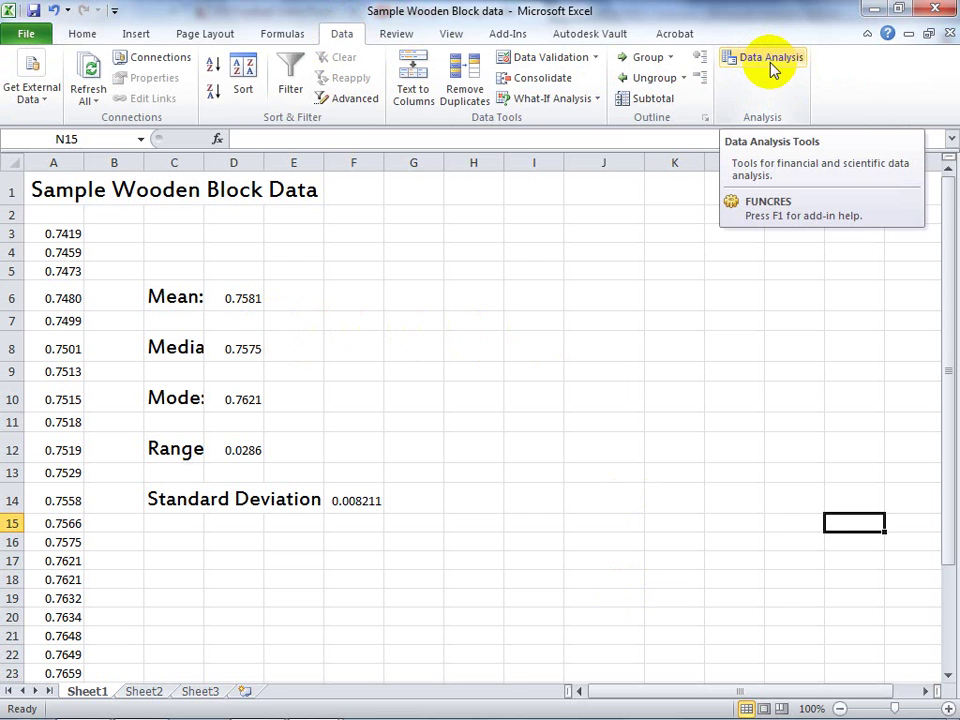
{"action": "left_click", "coordinate": [80, 38]}
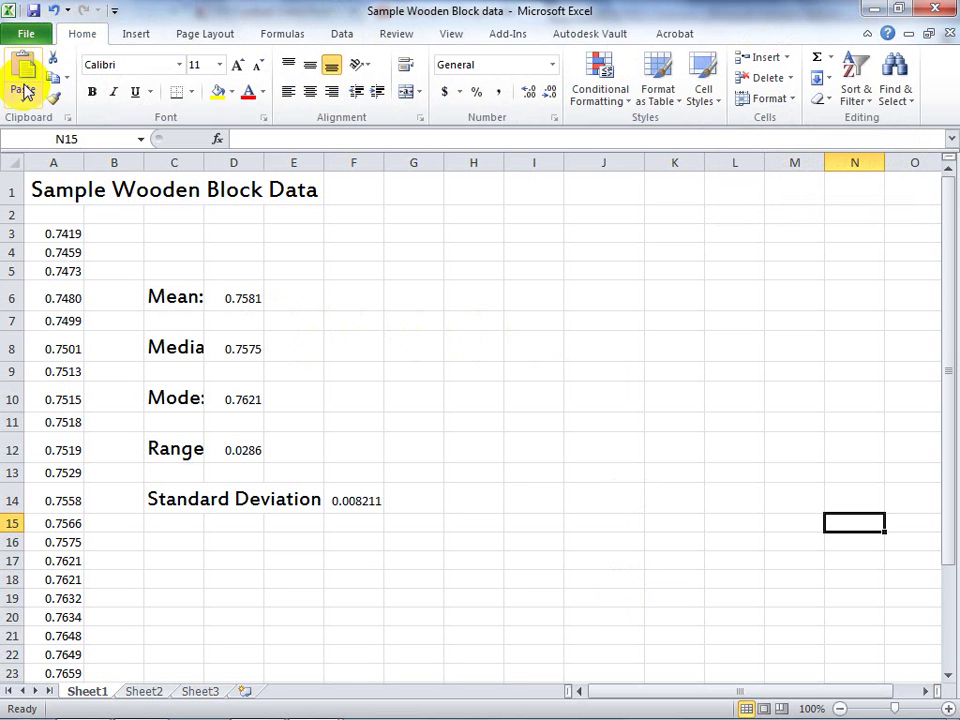
{"action": "left_click", "coordinate": [26, 36]}
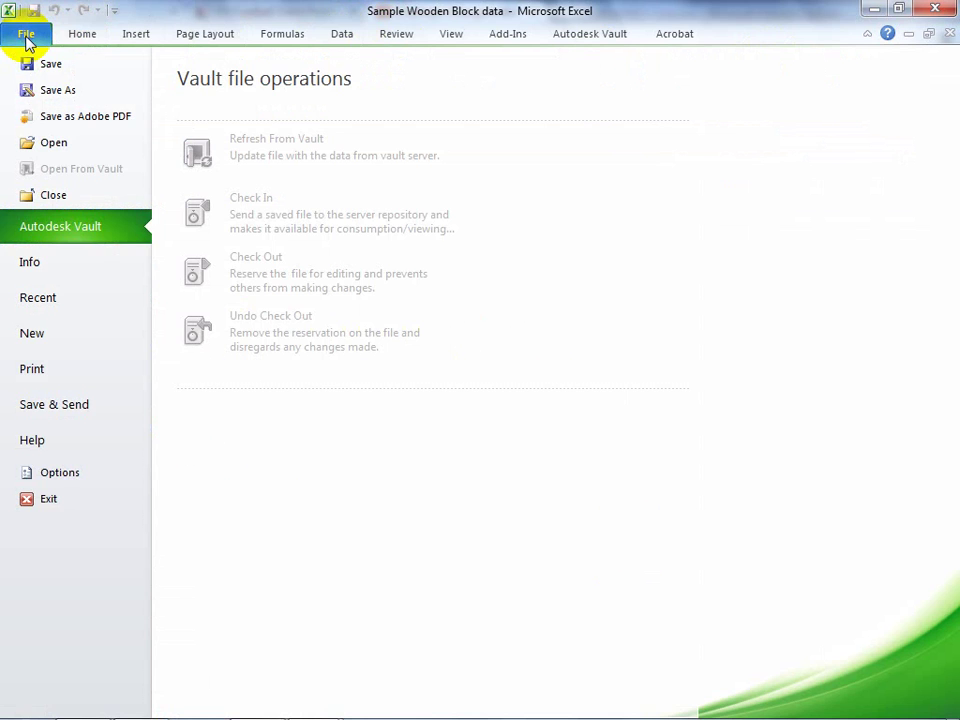
{"action": "left_click", "coordinate": [64, 478]}
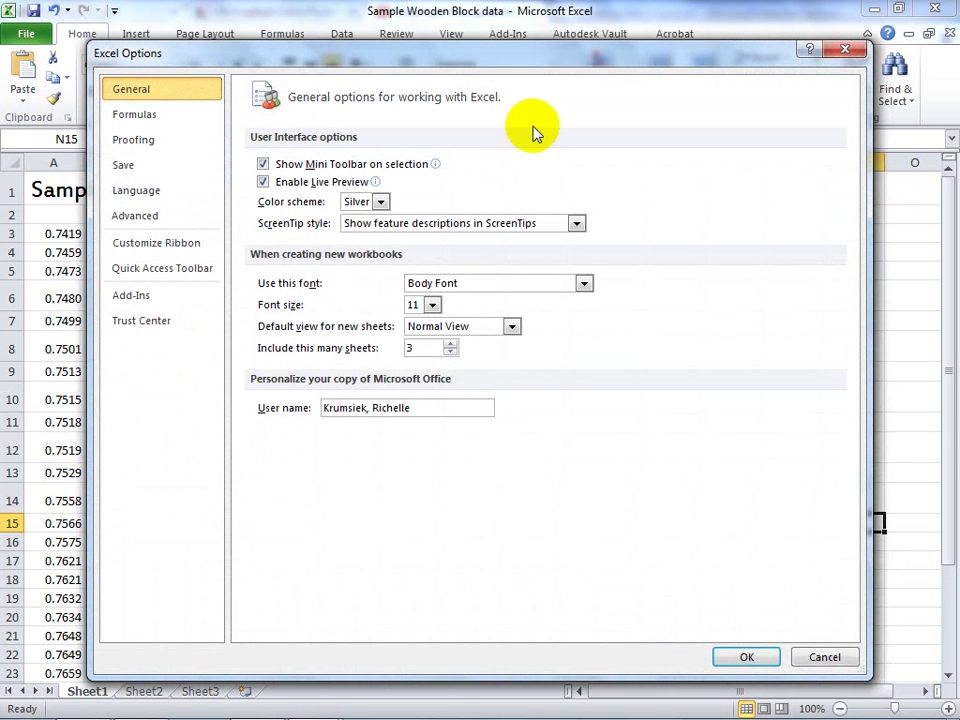
{"action": "left_click", "coordinate": [127, 305]}
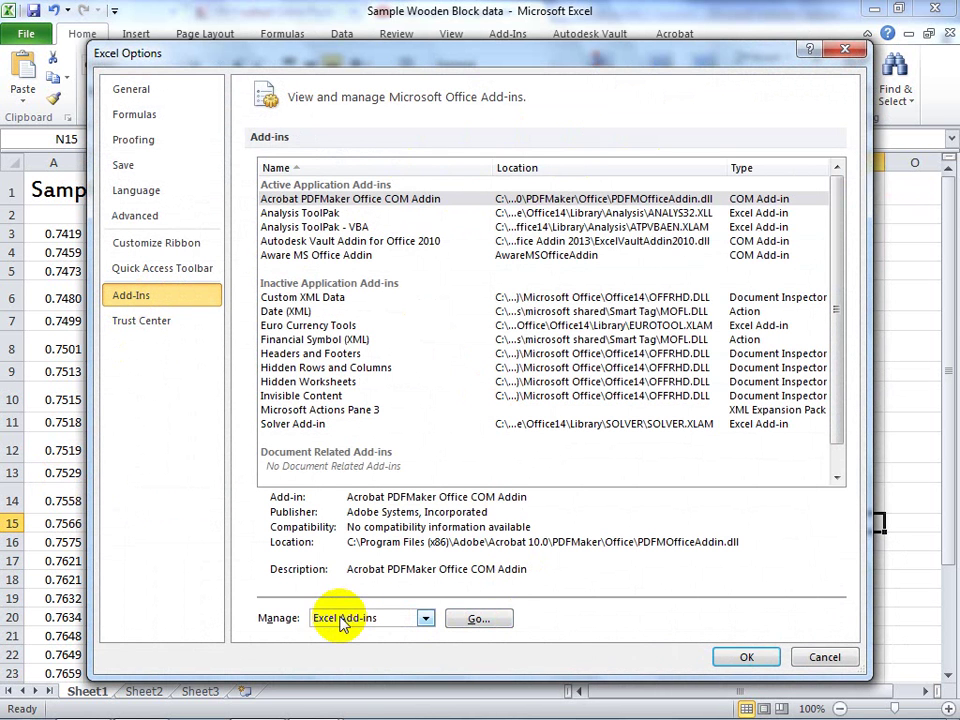
{"action": "left_click", "coordinate": [477, 620]}
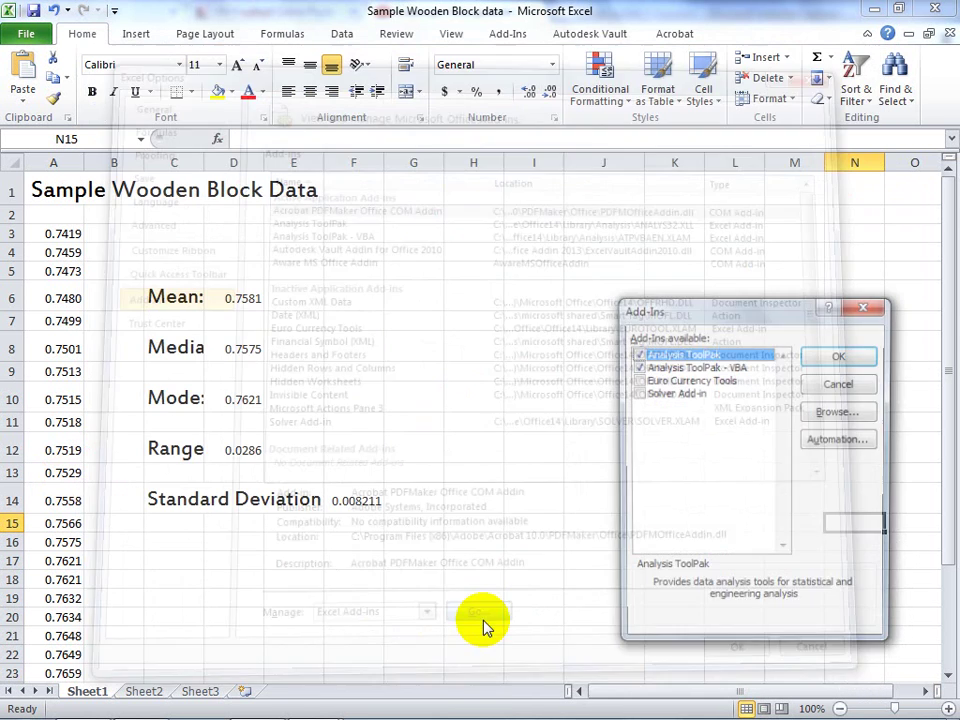
{"action": "left_click", "coordinate": [637, 354]}
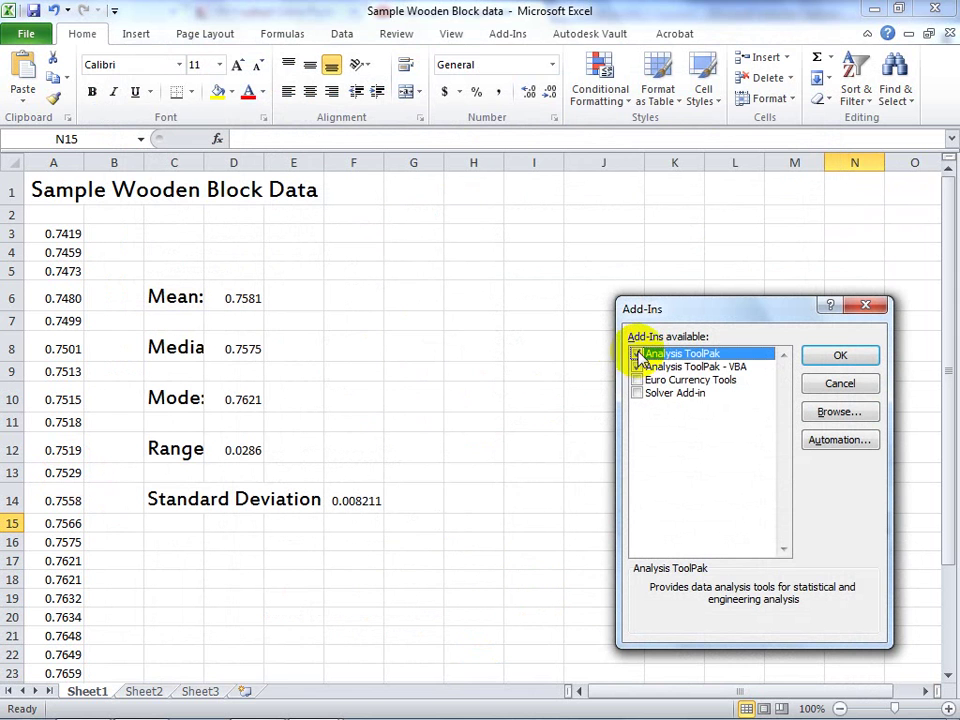
{"action": "left_click", "coordinate": [636, 366]}
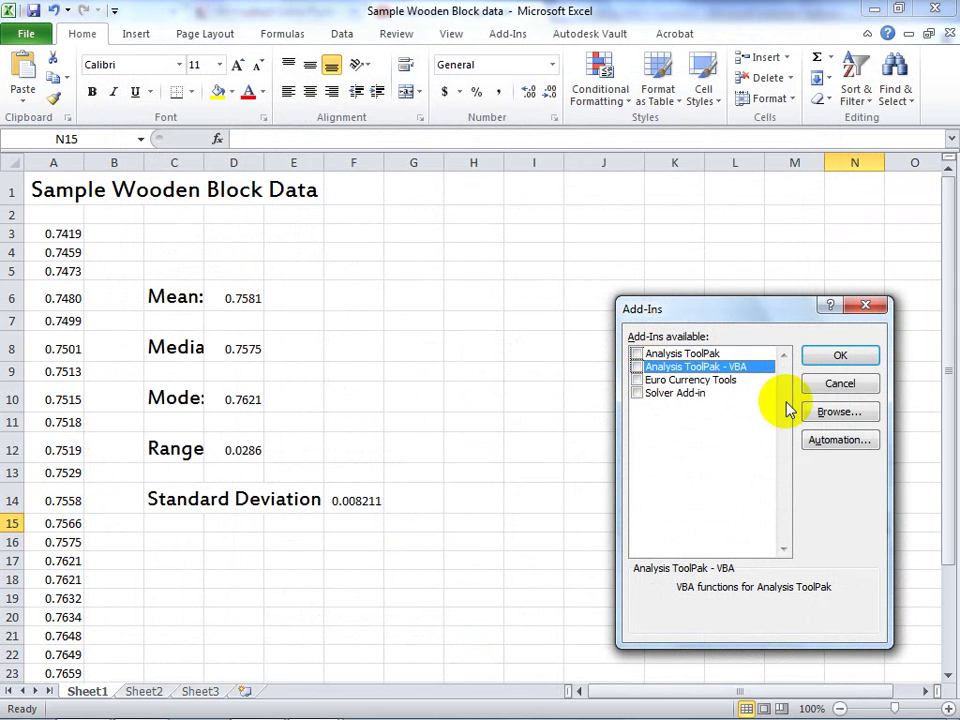
{"action": "left_click", "coordinate": [637, 354]}
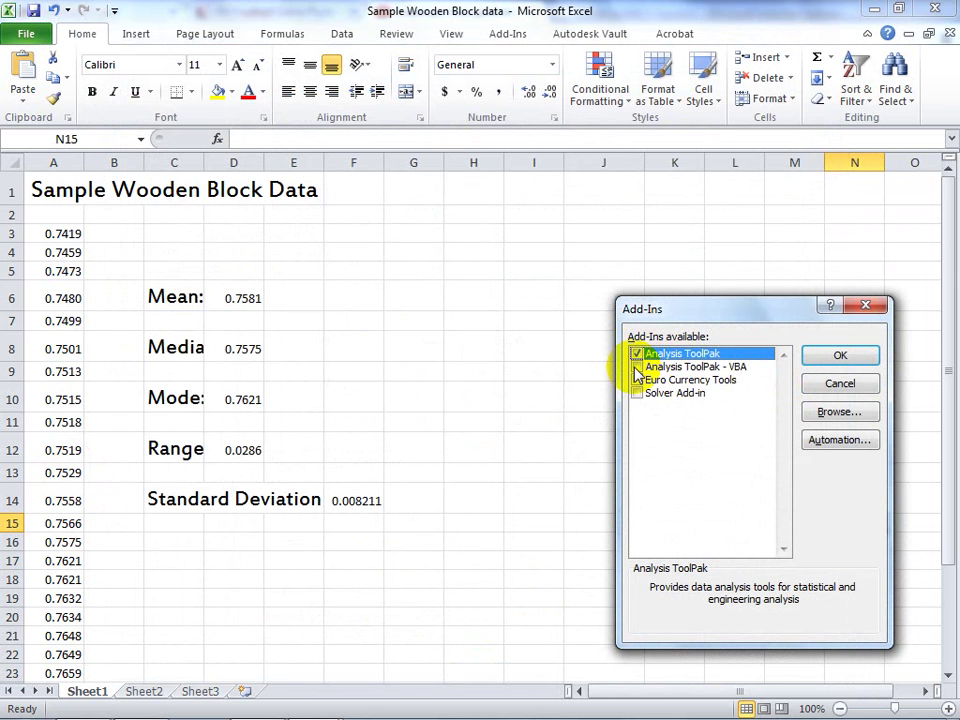
{"action": "left_click", "coordinate": [636, 366]}
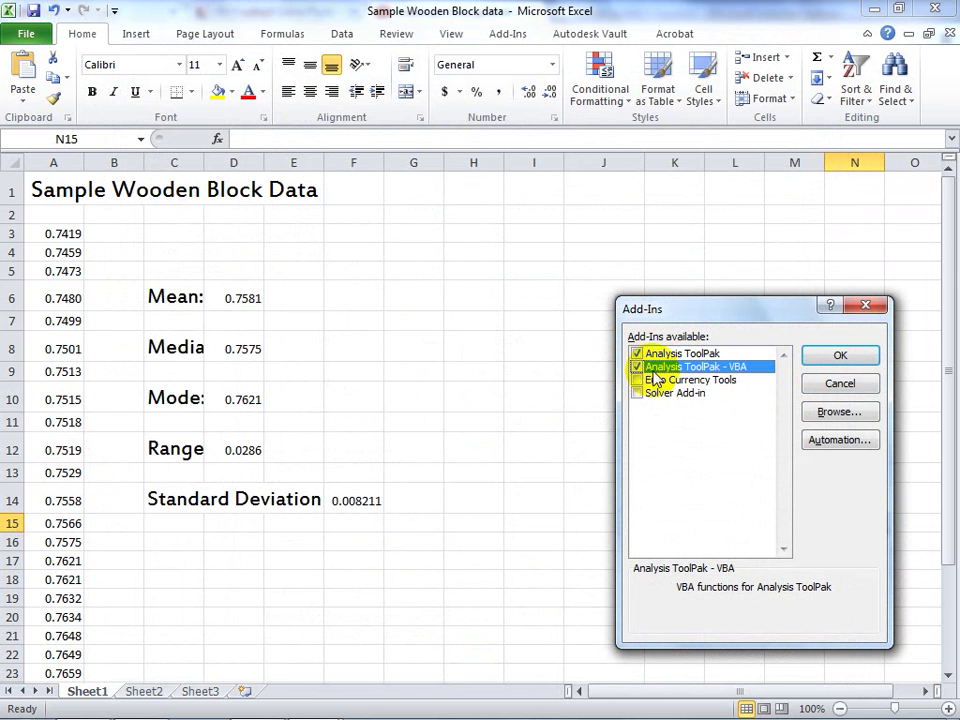
{"action": "left_click", "coordinate": [841, 358]}
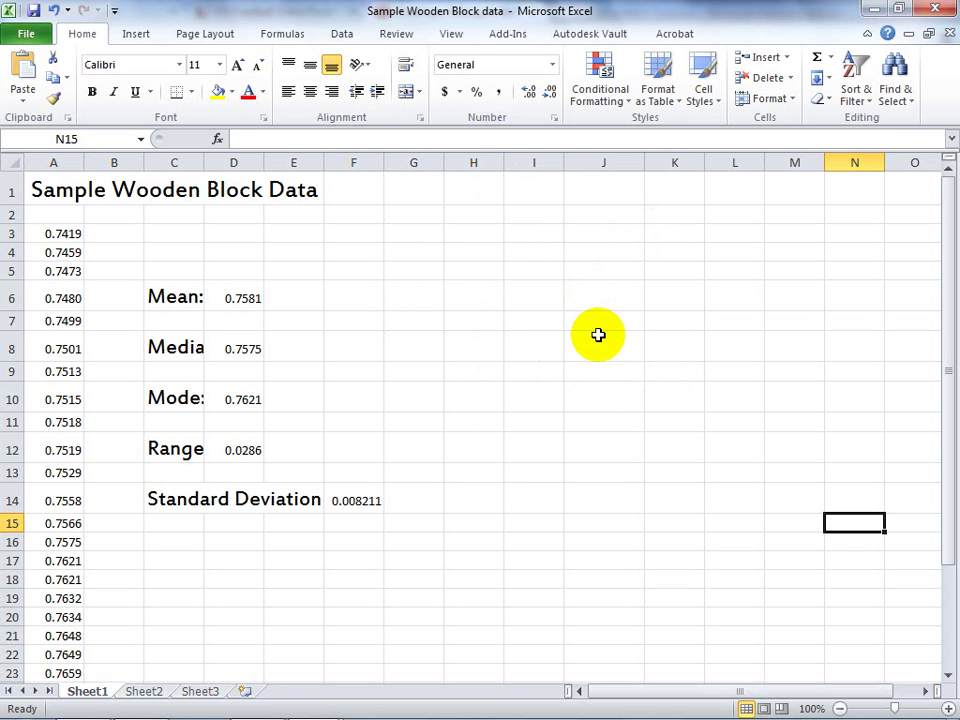
Enter the heading "Intervals" in cell H3.
{"action": "left_click", "coordinate": [462, 233]}
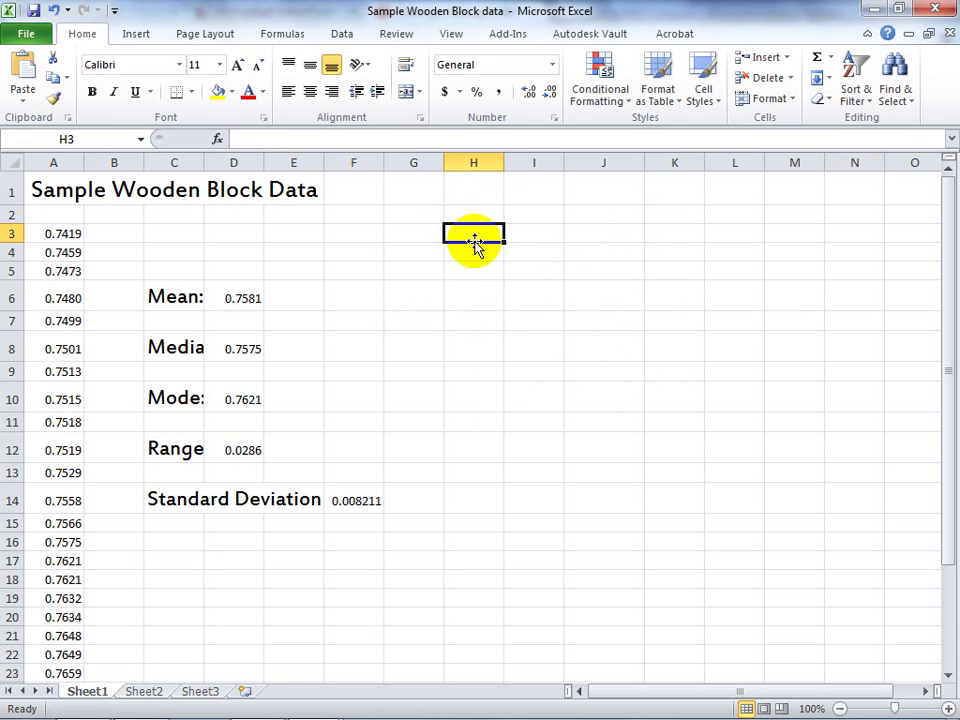
{"action": "type", "text": "Intervals"}
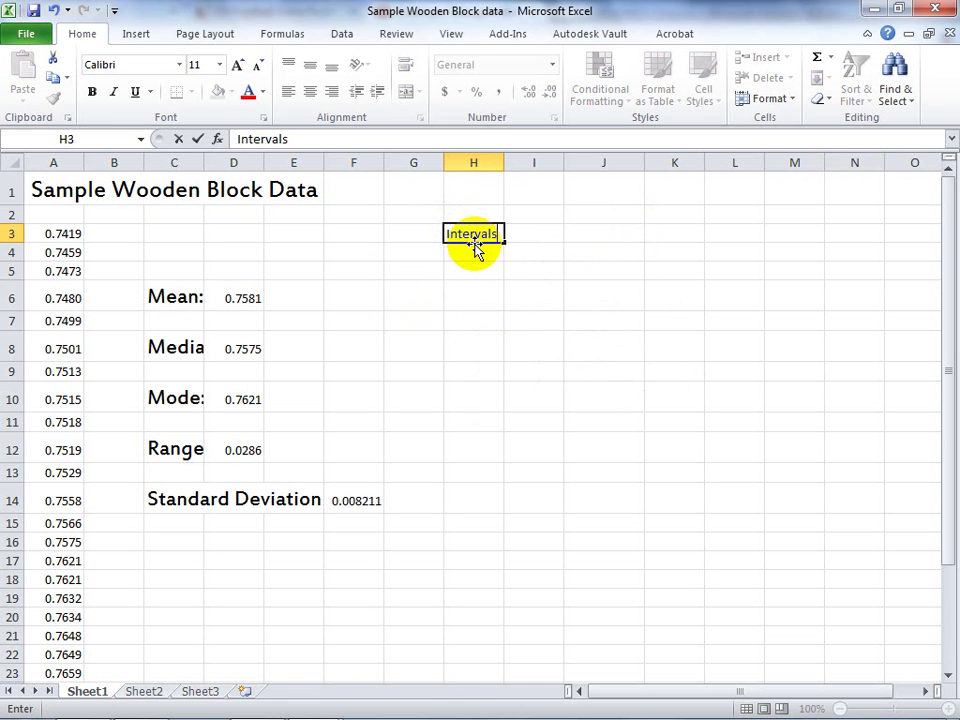
{"action": "key", "text": "Return"}
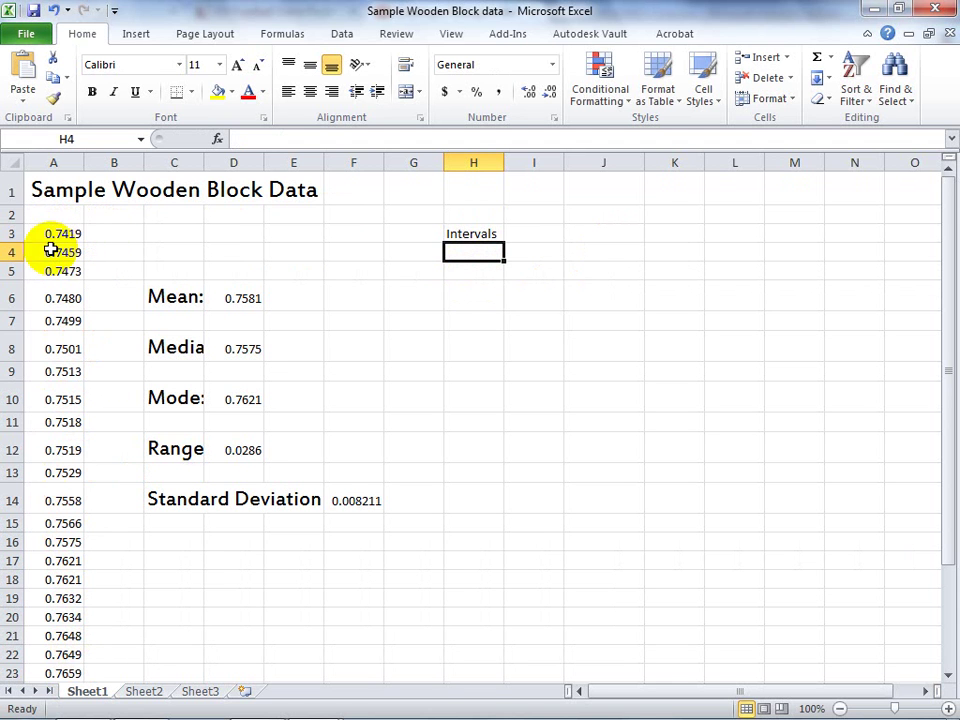
Sort the block measurements in A3:A29 from smallest to largest.
{"action": "scroll", "coordinate": [68, 241], "scroll_direction": "down", "scroll_amount": 1}
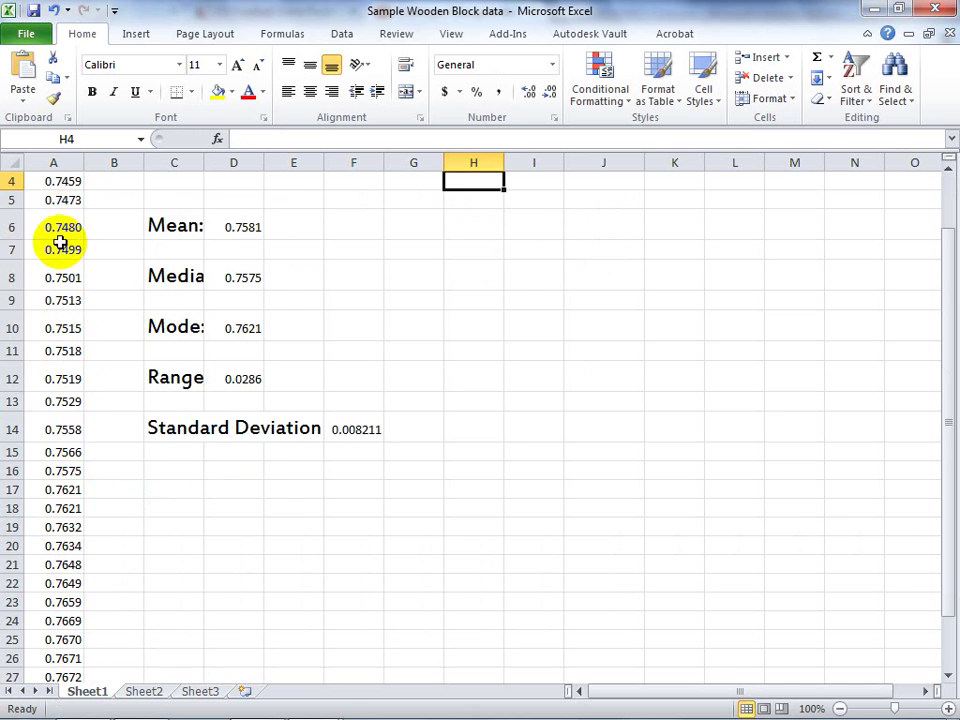
{"action": "scroll", "coordinate": [64, 240], "scroll_direction": "up", "scroll_amount": 1}
{"action": "left_click_drag", "start_coordinate": [64, 233], "coordinate": [73, 649]}
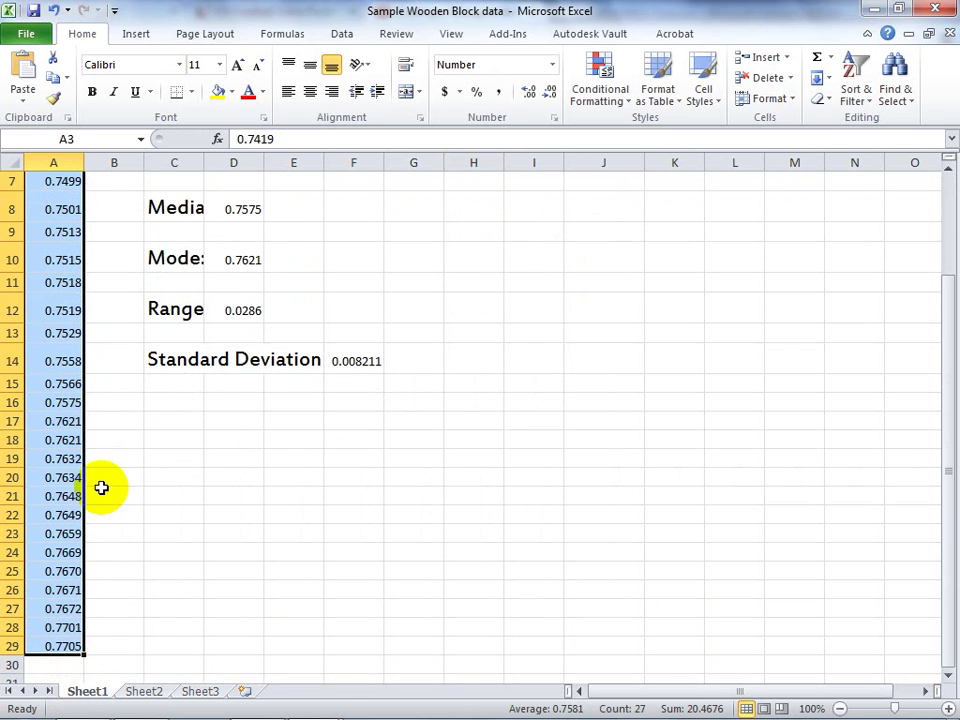
{"action": "left_click", "coordinate": [870, 95]}
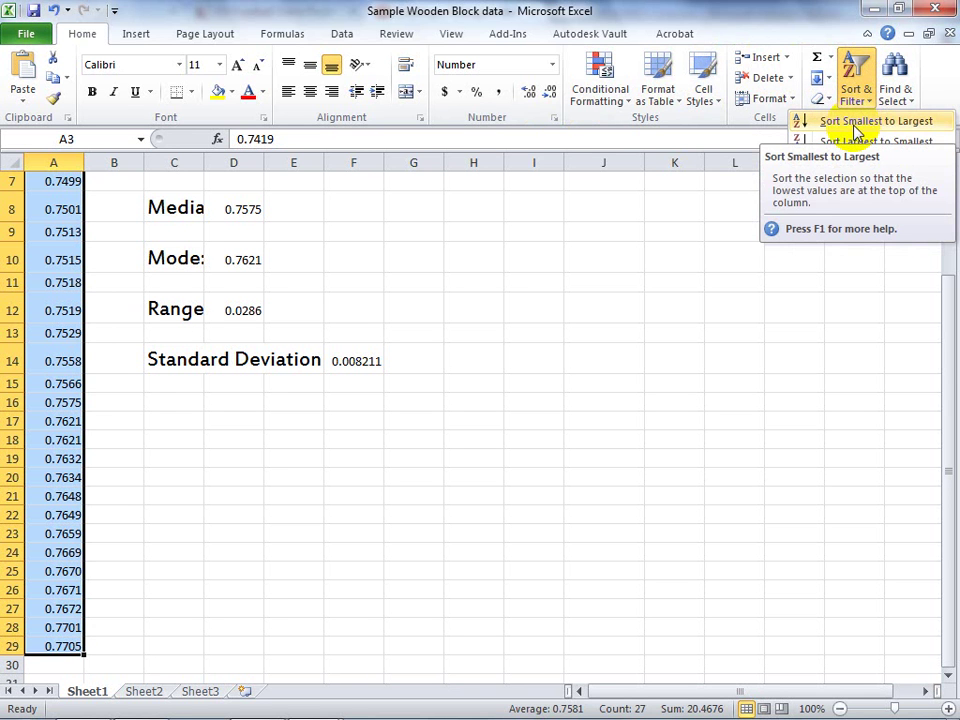
{"action": "left_click", "coordinate": [855, 125]}
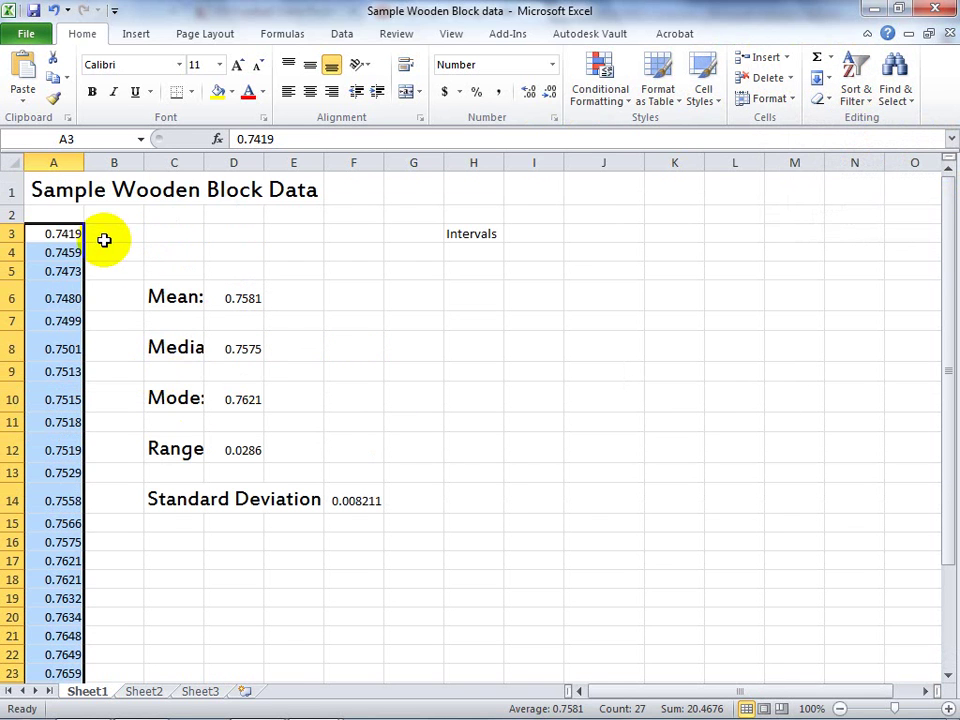
{"action": "left_click", "coordinate": [56, 234]}
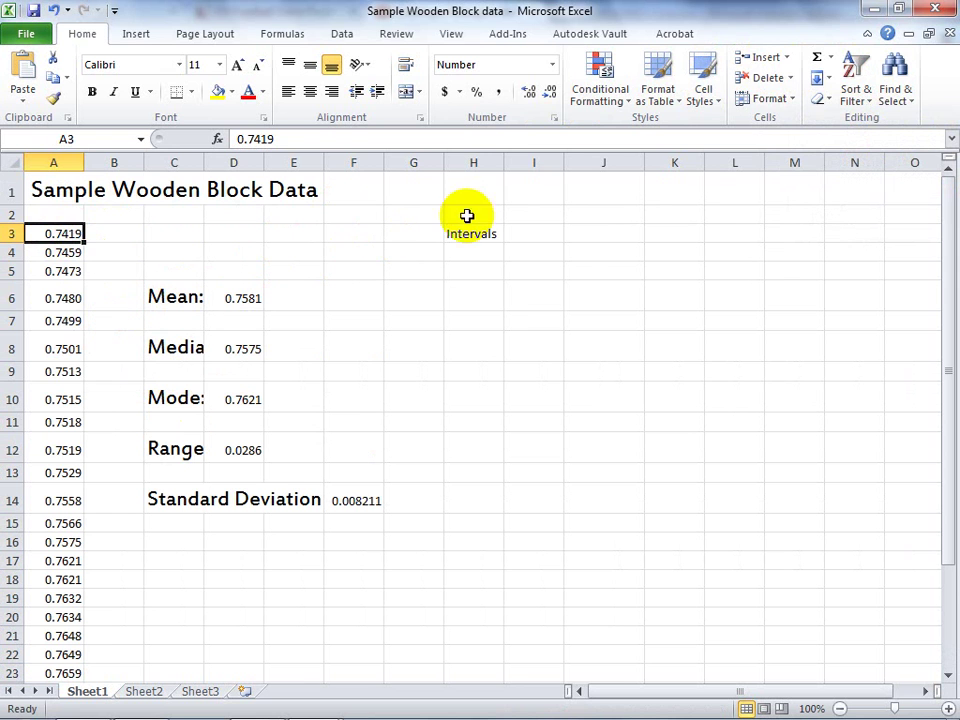
Start the interval list with .7400 in H4 and the formula =H4+.005 in H5.
{"action": "left_click", "coordinate": [464, 256]}
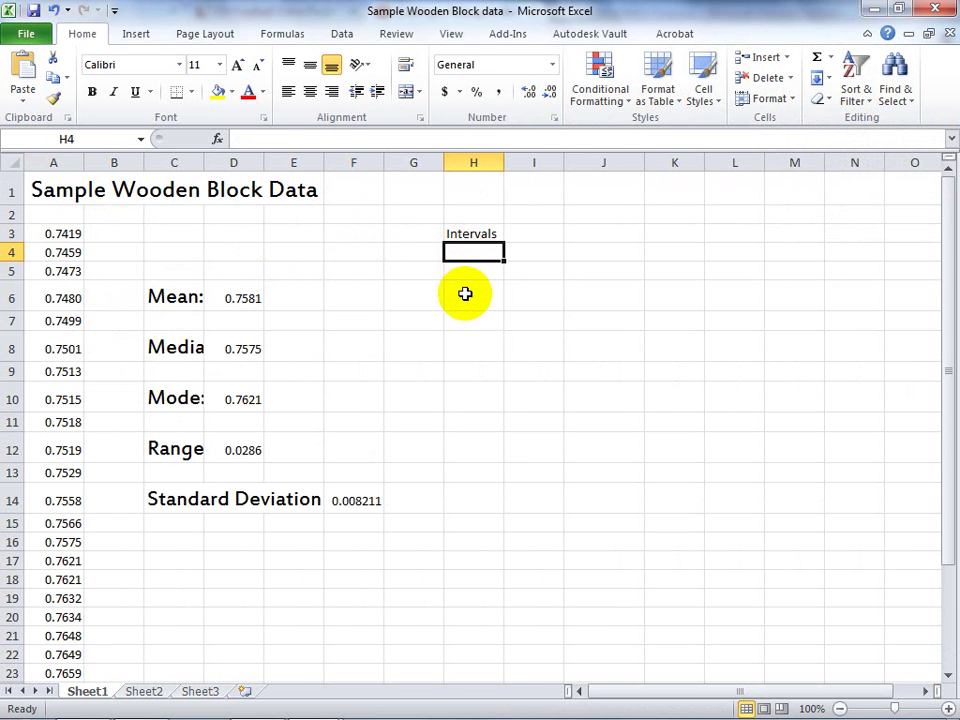
{"action": "type", "text": ".7400"}
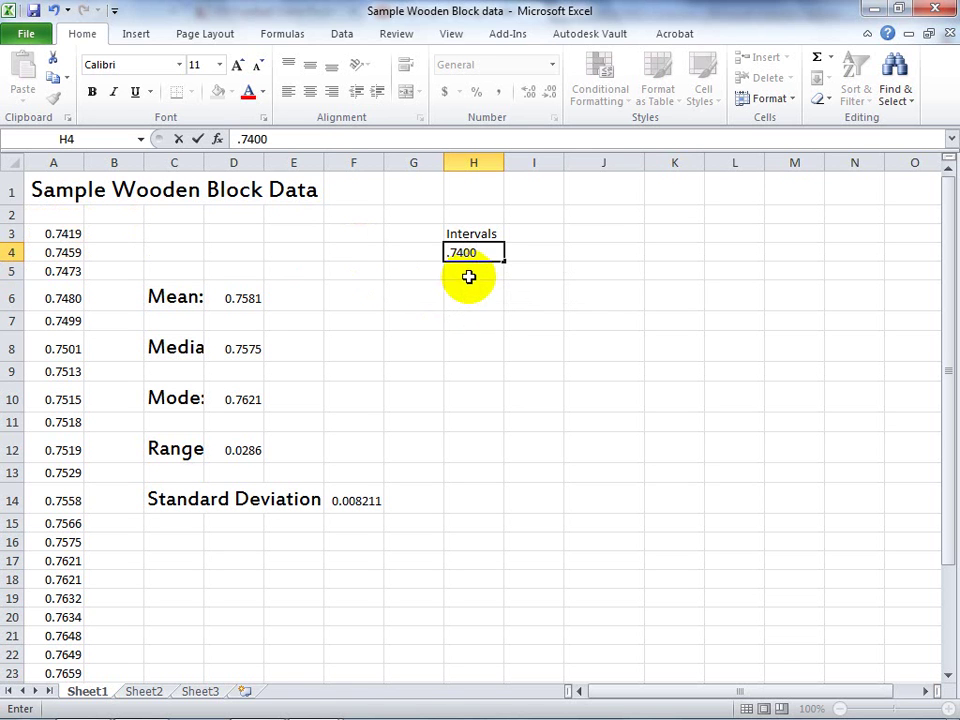
{"action": "left_click", "coordinate": [468, 276]}
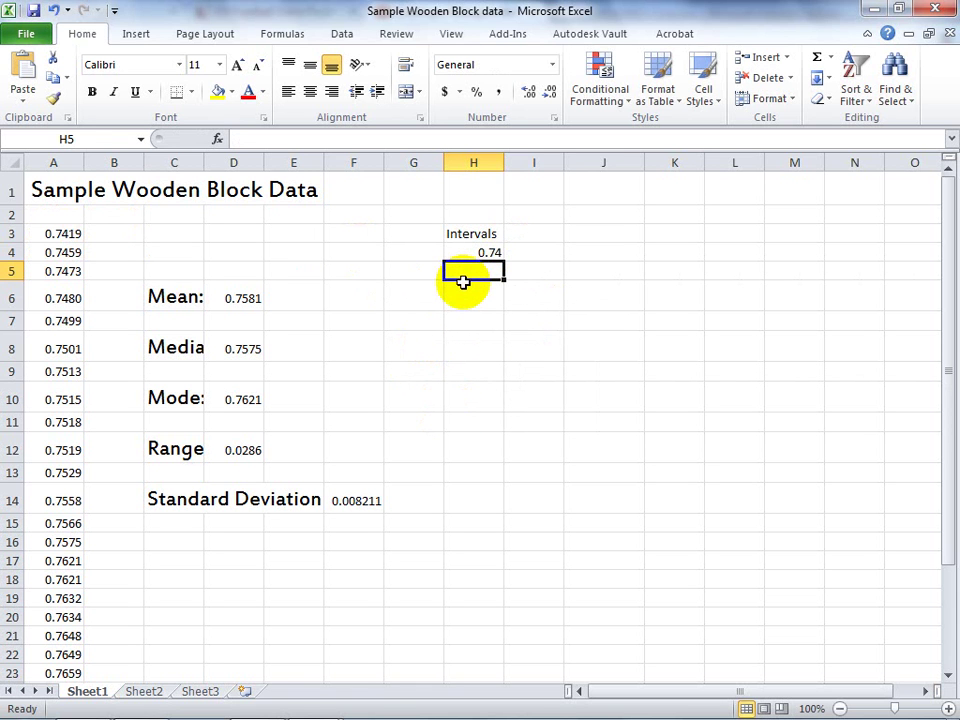
{"action": "type", "text": "="}
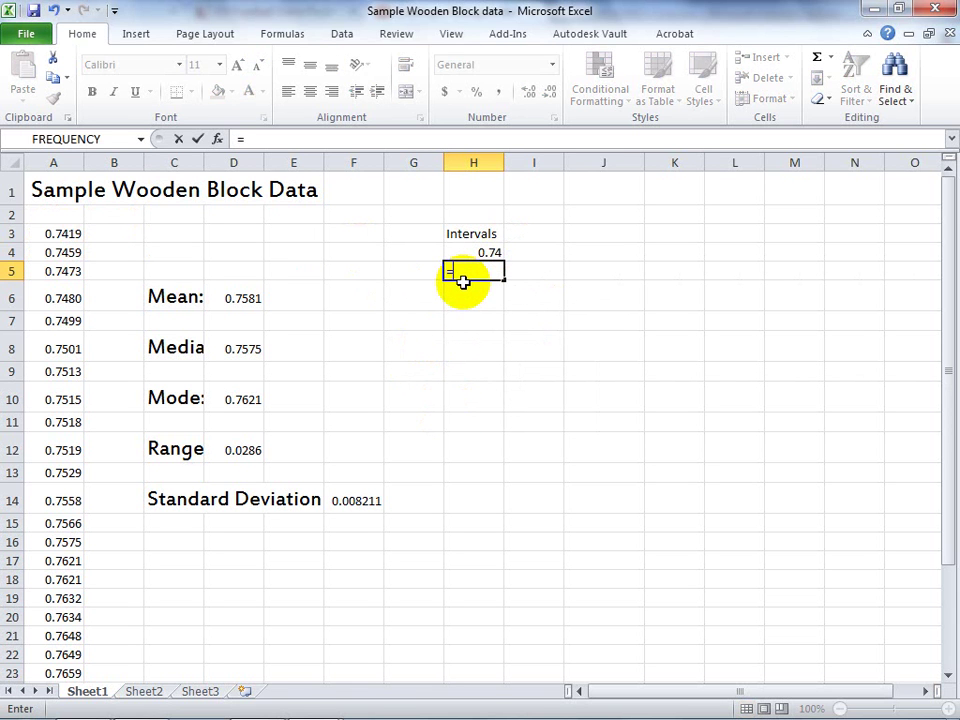
{"action": "left_click", "coordinate": [462, 252]}
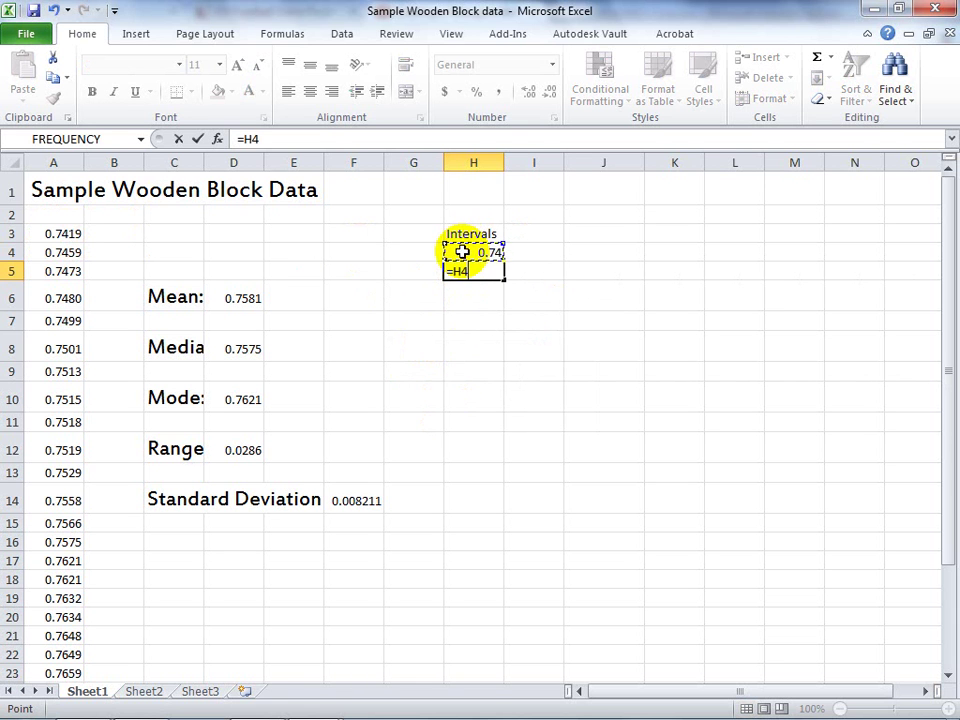
{"action": "type", "text": "+.005"}
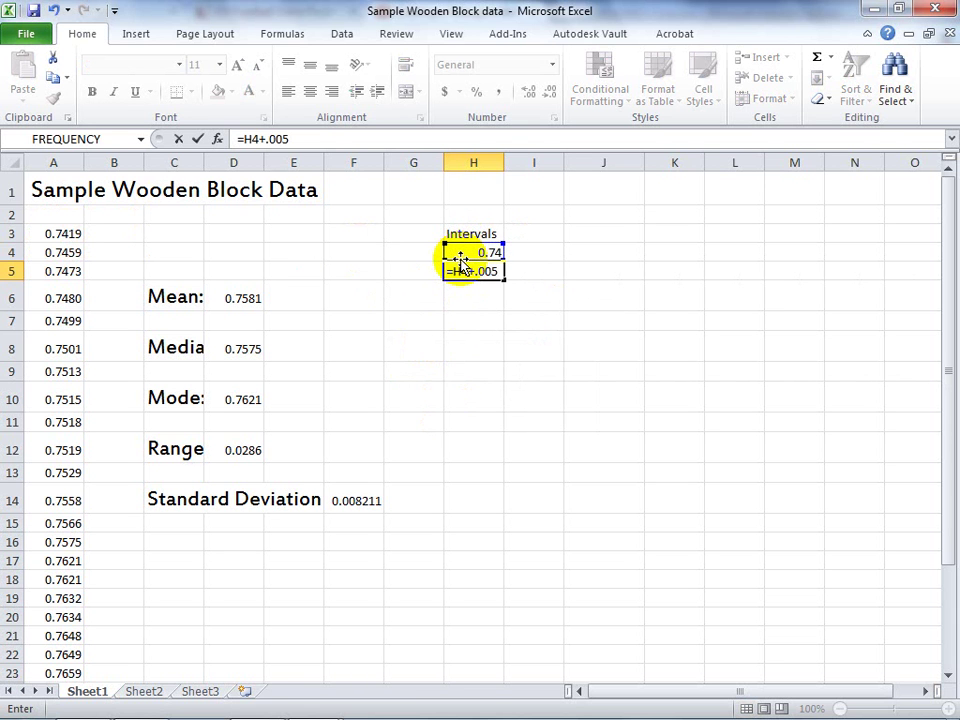
{"action": "key", "text": "Return"}
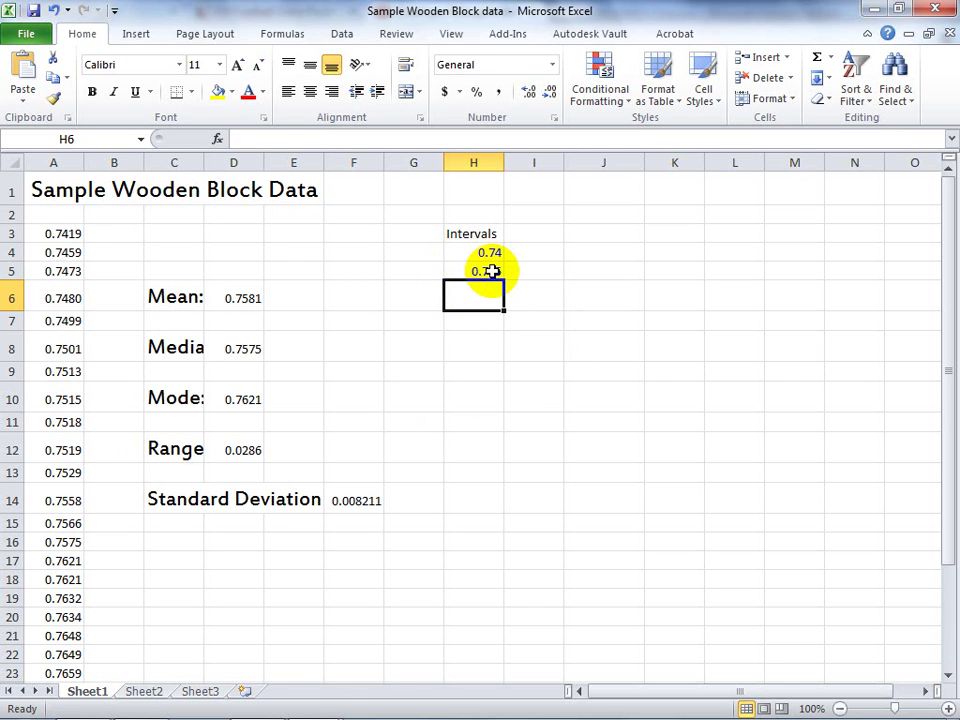
Fill the interval formula from H5 down through H13.
{"action": "left_click", "coordinate": [486, 271]}
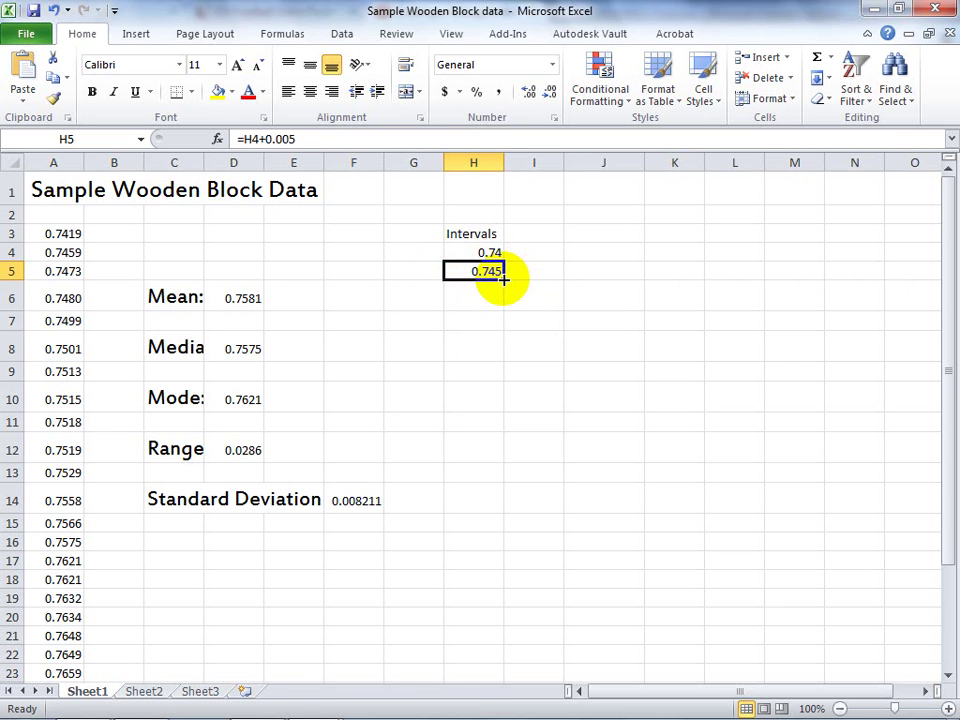
{"action": "left_click_drag", "start_coordinate": [503, 280], "coordinate": [489, 476]}
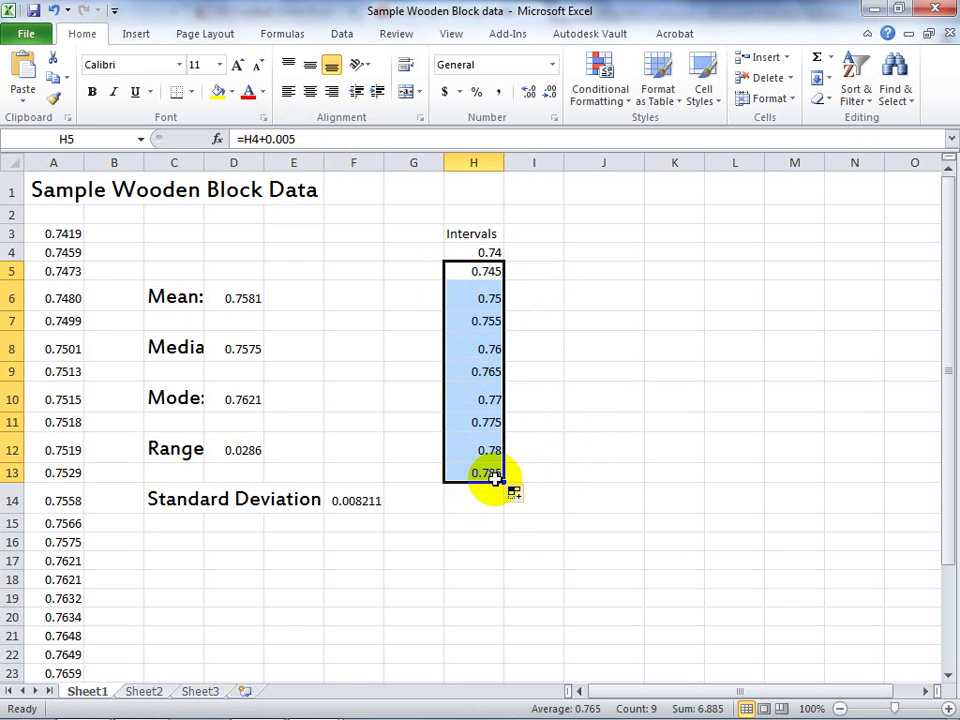
{"action": "left_click", "coordinate": [534, 450]}
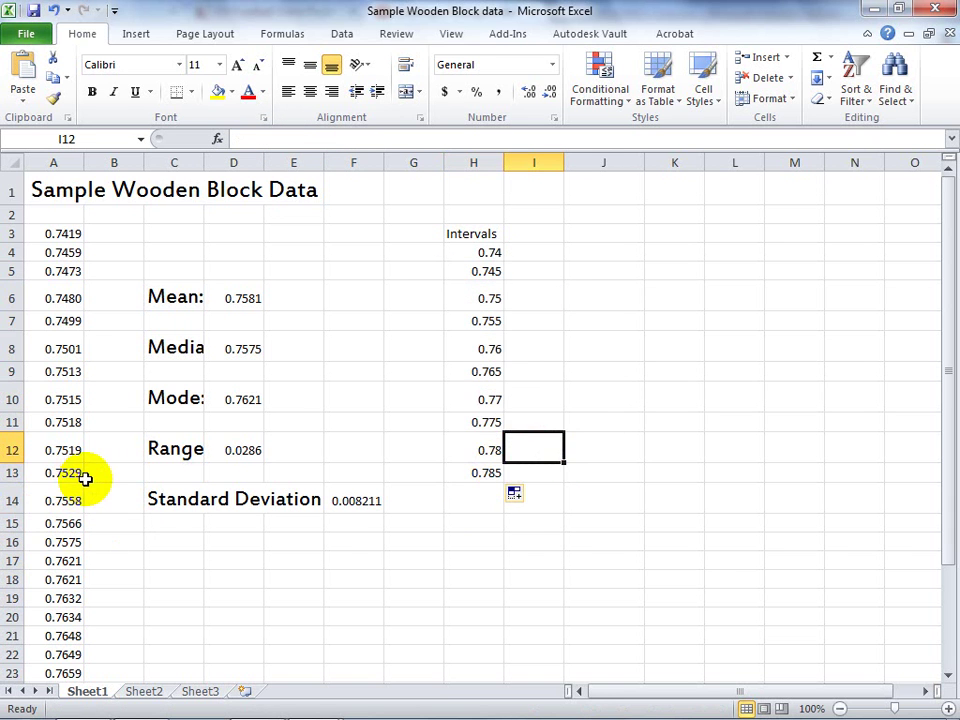
Compare the intervals with the largest measurement in column A and clear the surplus intervals in H12:H13.
{"action": "scroll", "coordinate": [75, 490], "scroll_direction": "down", "scroll_amount": 3}
{"action": "scroll", "coordinate": [75, 490], "scroll_direction": "down", "scroll_amount": 1}
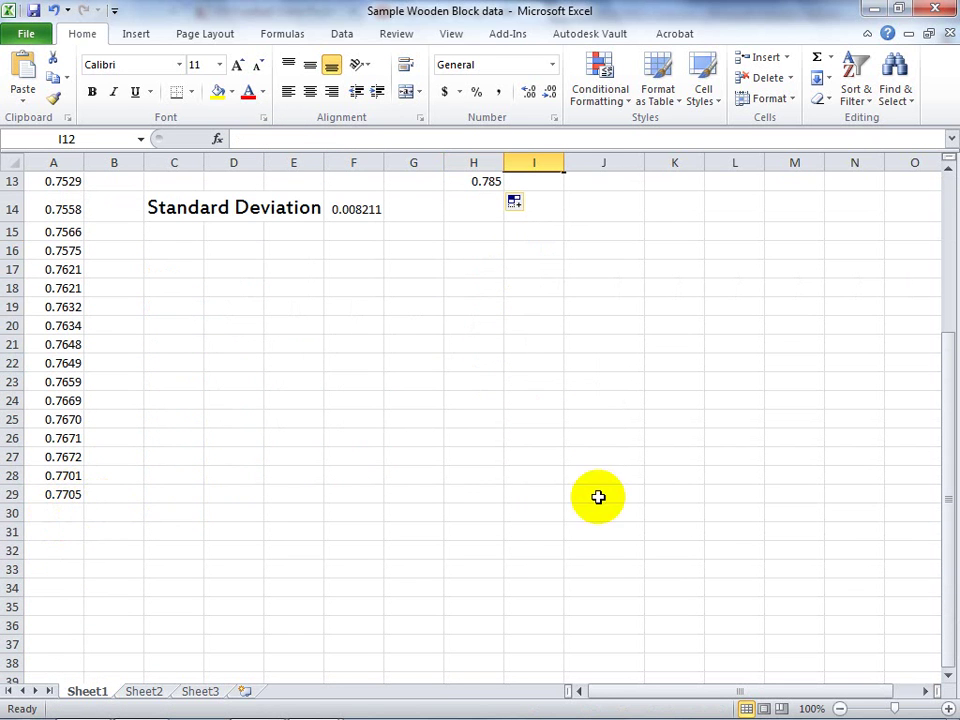
{"action": "scroll", "coordinate": [542, 455], "scroll_direction": "up", "scroll_amount": 2}
{"action": "scroll", "coordinate": [540, 470], "scroll_direction": "up", "scroll_amount": 1}
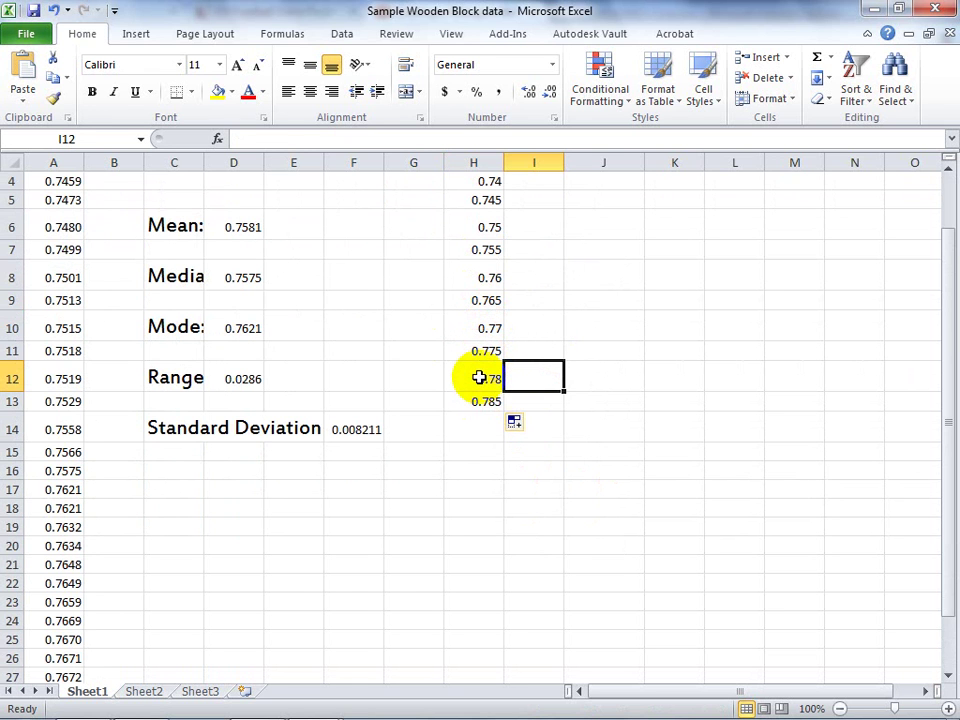
{"action": "left_click_drag", "start_coordinate": [479, 374], "coordinate": [482, 402]}
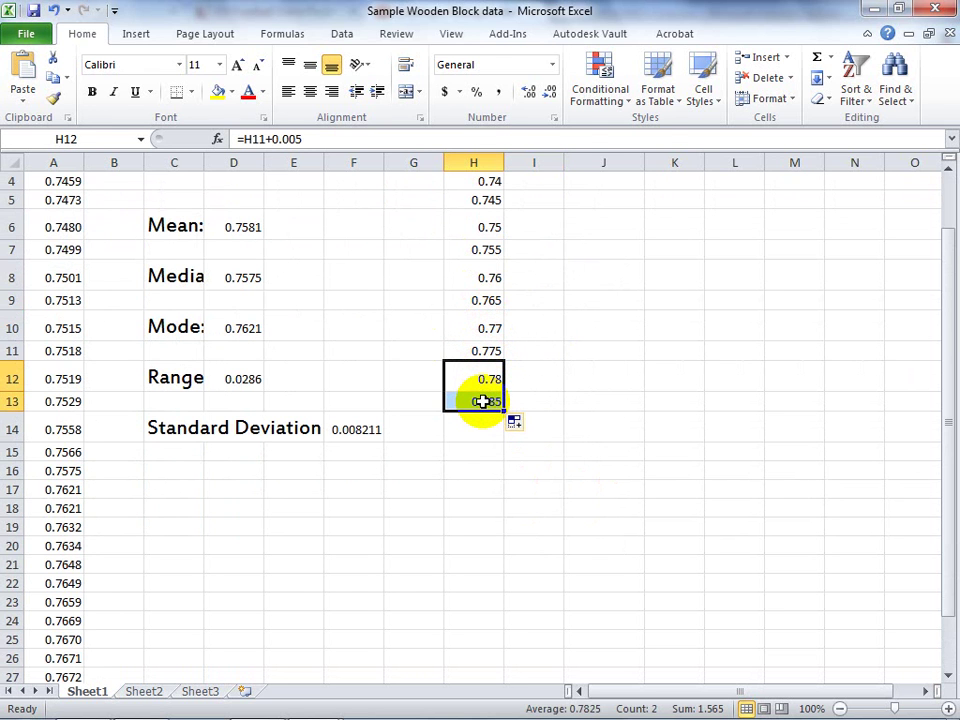
{"action": "right_click", "coordinate": [482, 402]}
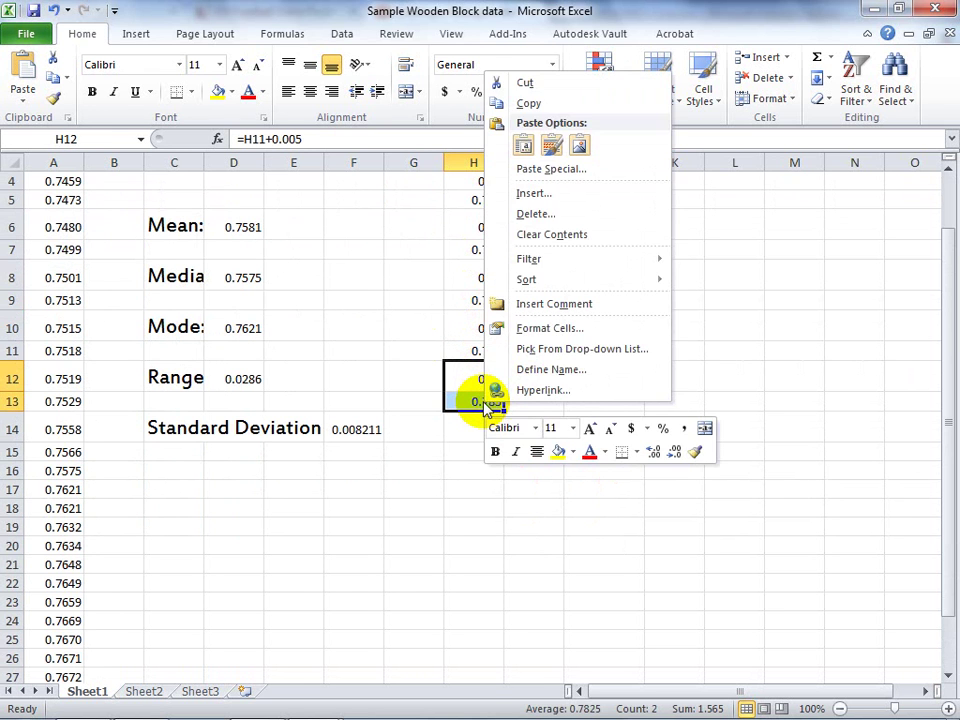
{"action": "left_click", "coordinate": [552, 235]}
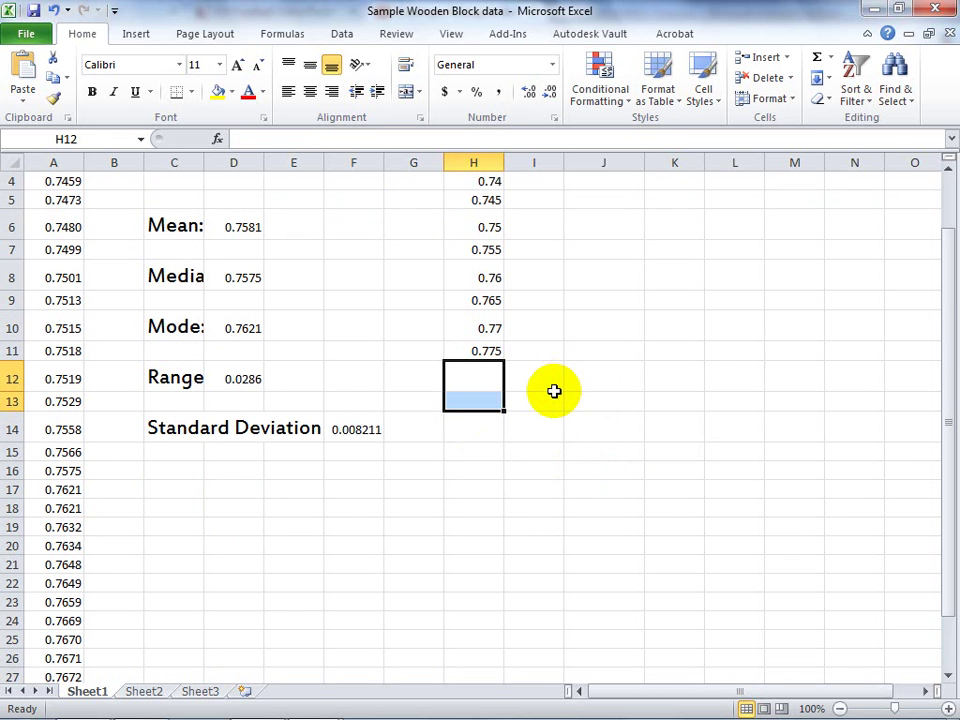
{"action": "scroll", "coordinate": [554, 391], "scroll_direction": "up", "scroll_amount": 1}
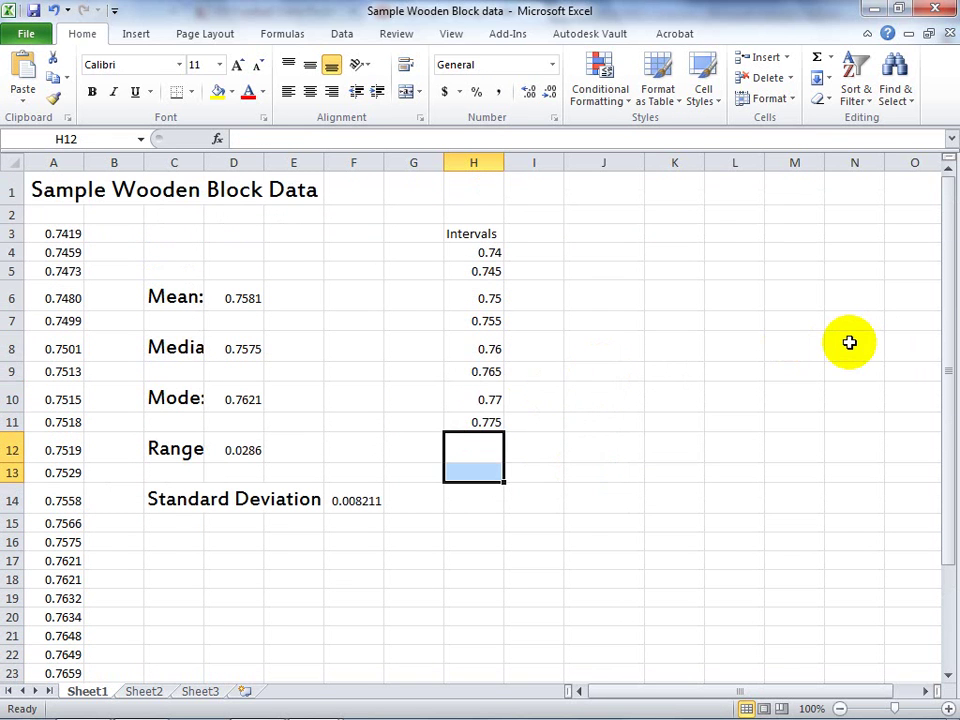
Format the interval values in H4:H11 as numbers with 4 decimal places.
{"action": "left_click", "coordinate": [458, 251]}
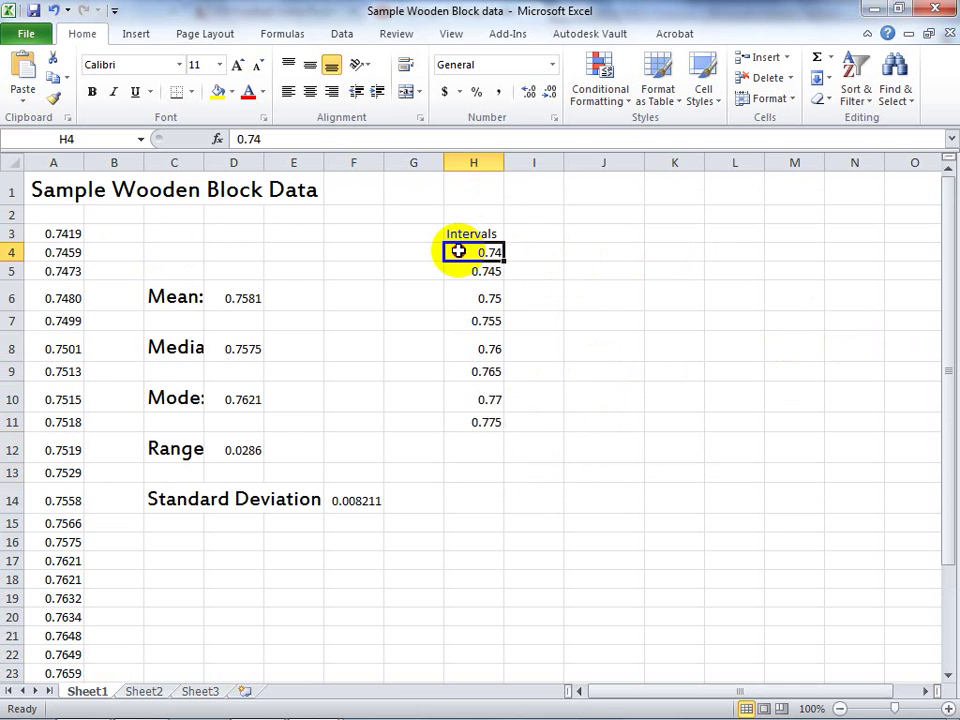
{"action": "left_click_drag", "start_coordinate": [458, 251], "coordinate": [467, 420]}
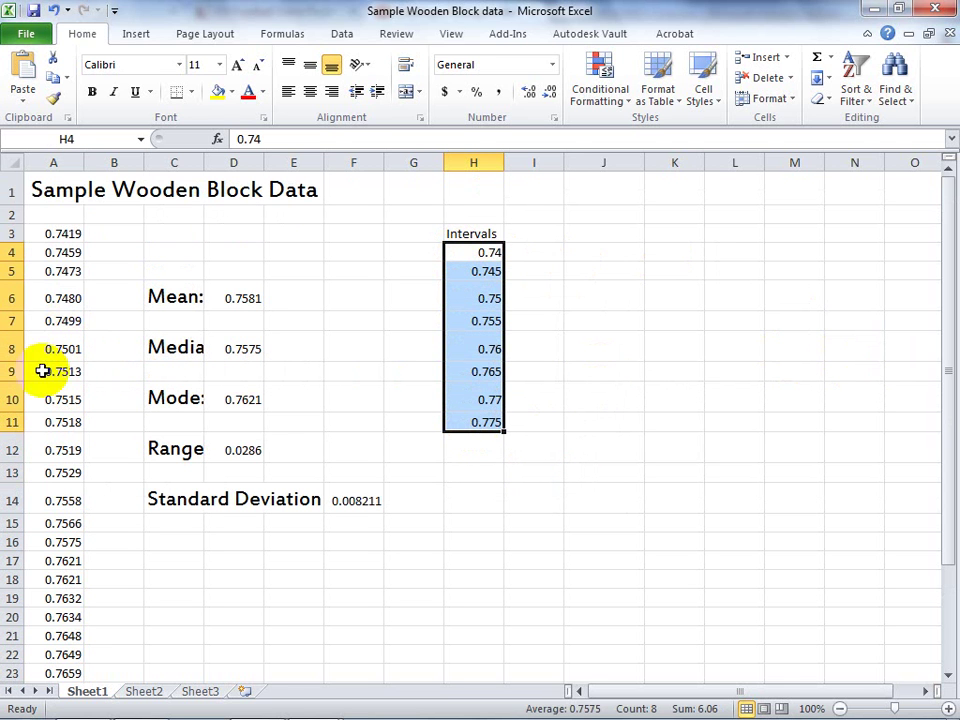
{"action": "right_click", "coordinate": [484, 349]}
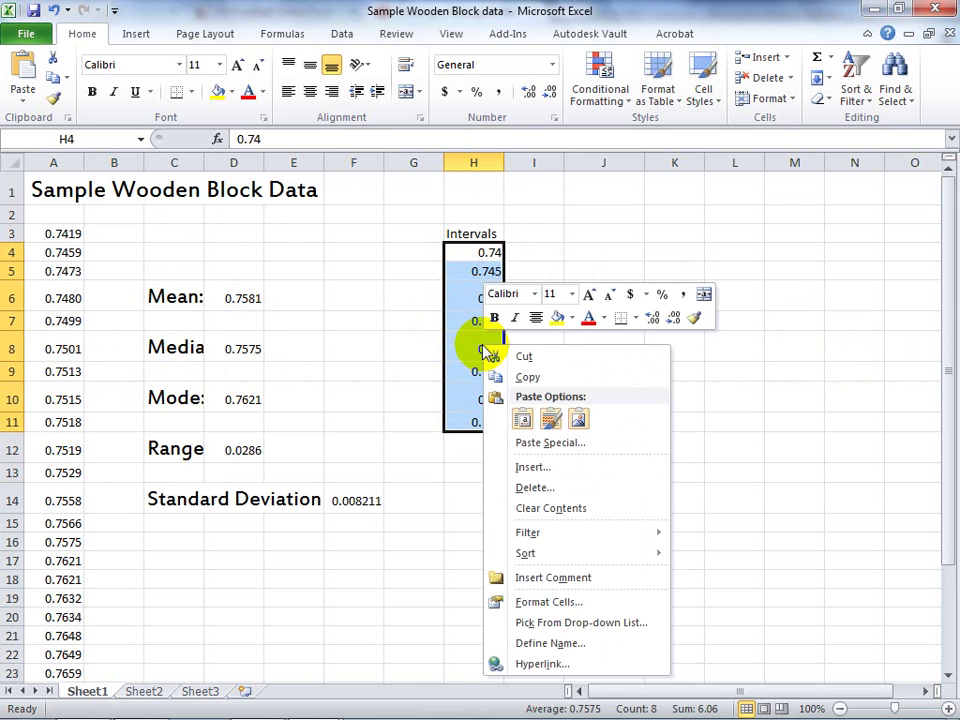
{"action": "left_click", "coordinate": [553, 601]}
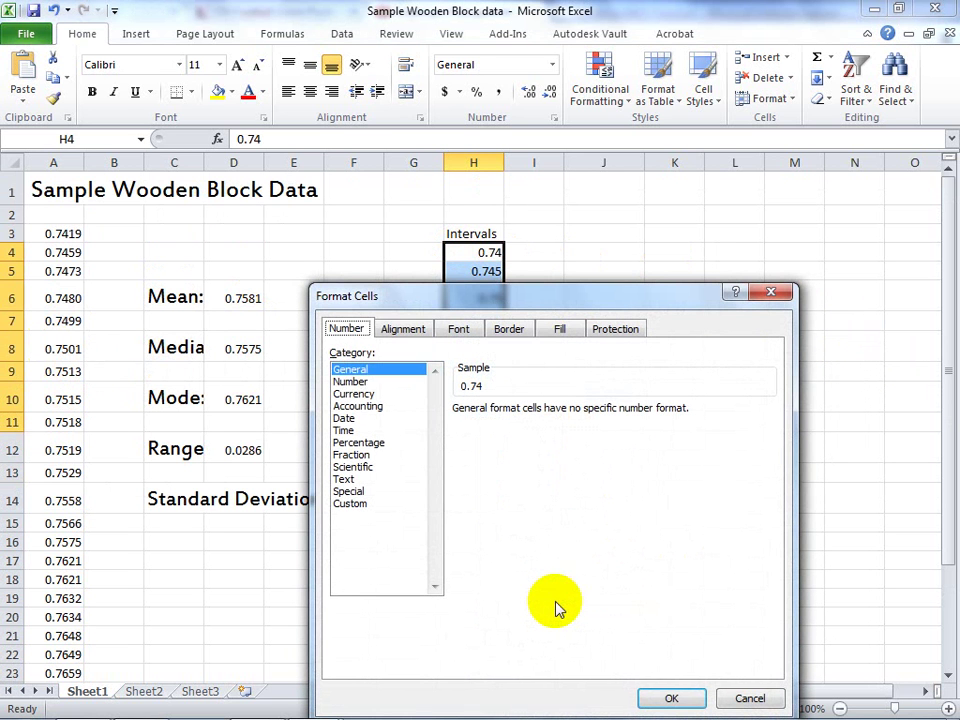
{"action": "left_click", "coordinate": [358, 383]}
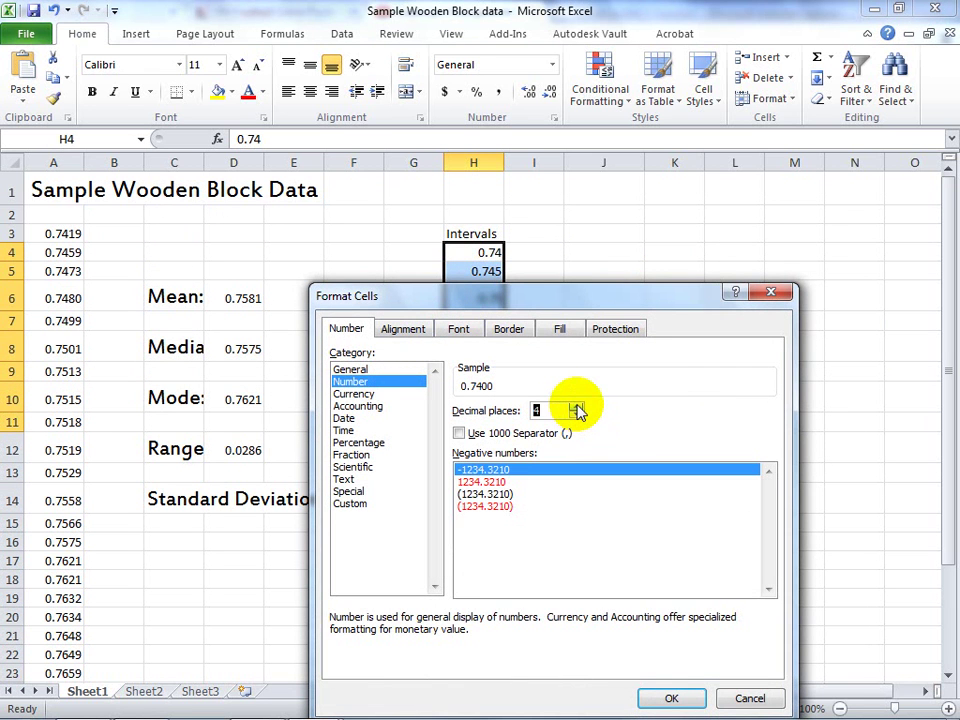
{"action": "left_click", "coordinate": [673, 699]}
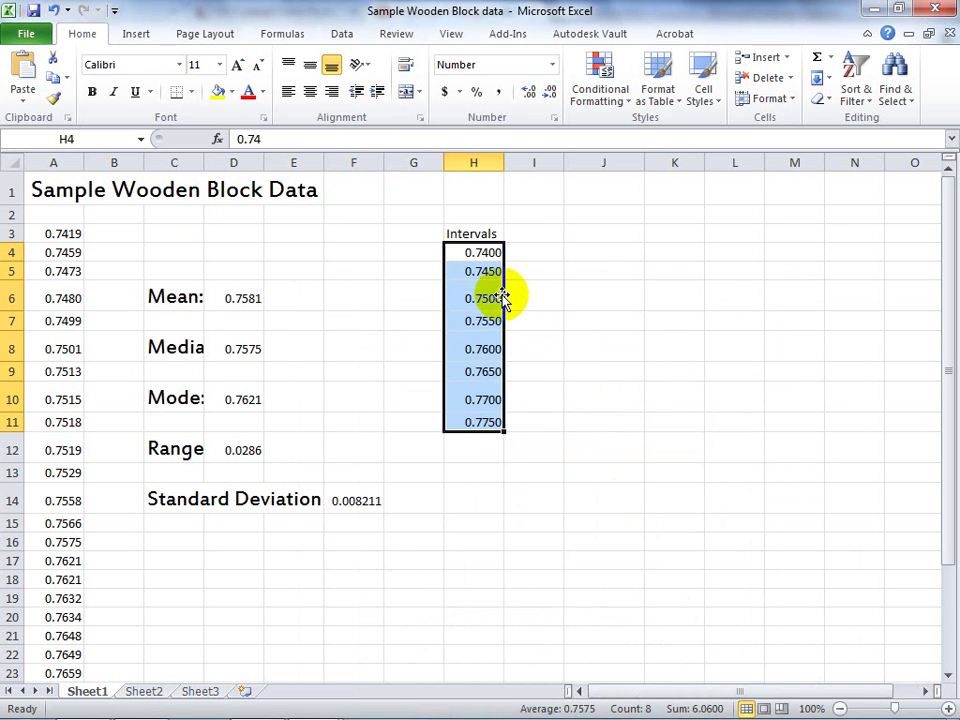
{"action": "left_click", "coordinate": [595, 496]}
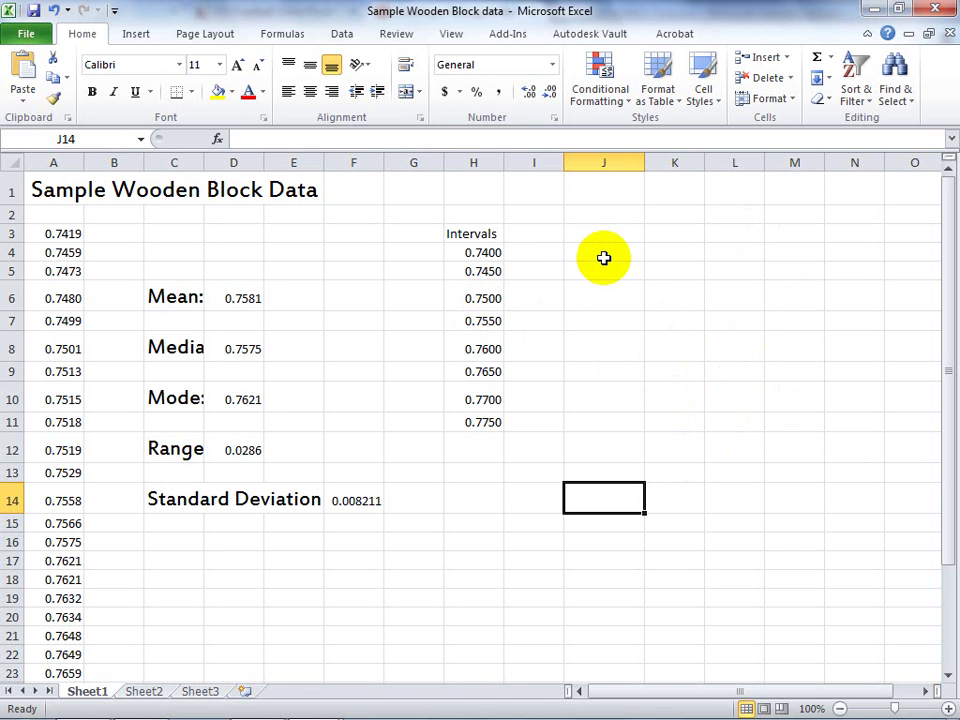
{"action": "left_click", "coordinate": [345, 36]}
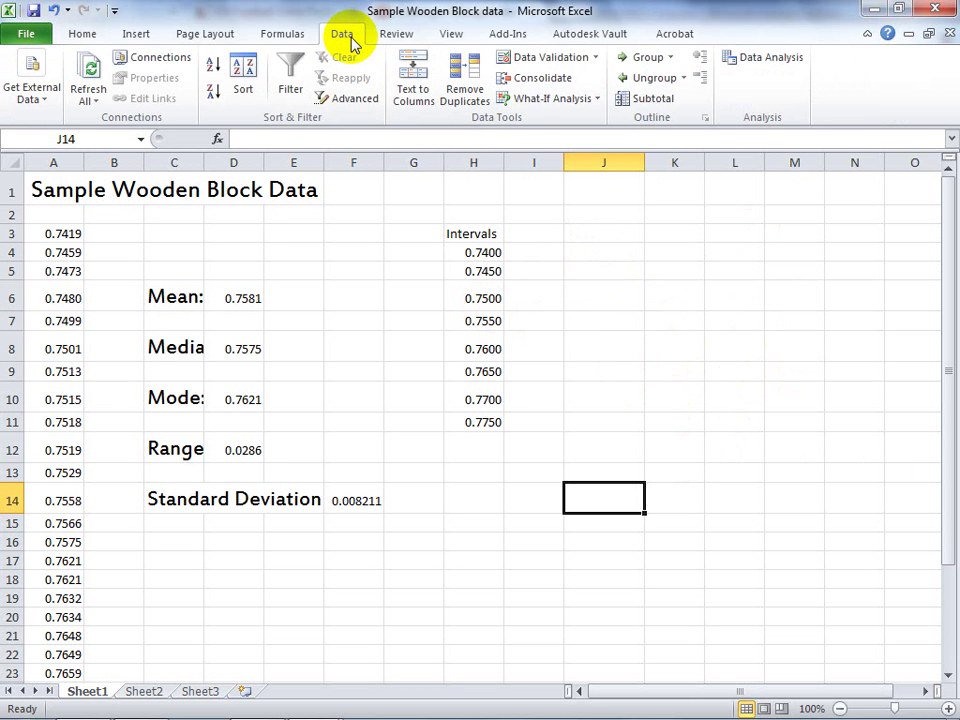
{"action": "left_click", "coordinate": [771, 60]}
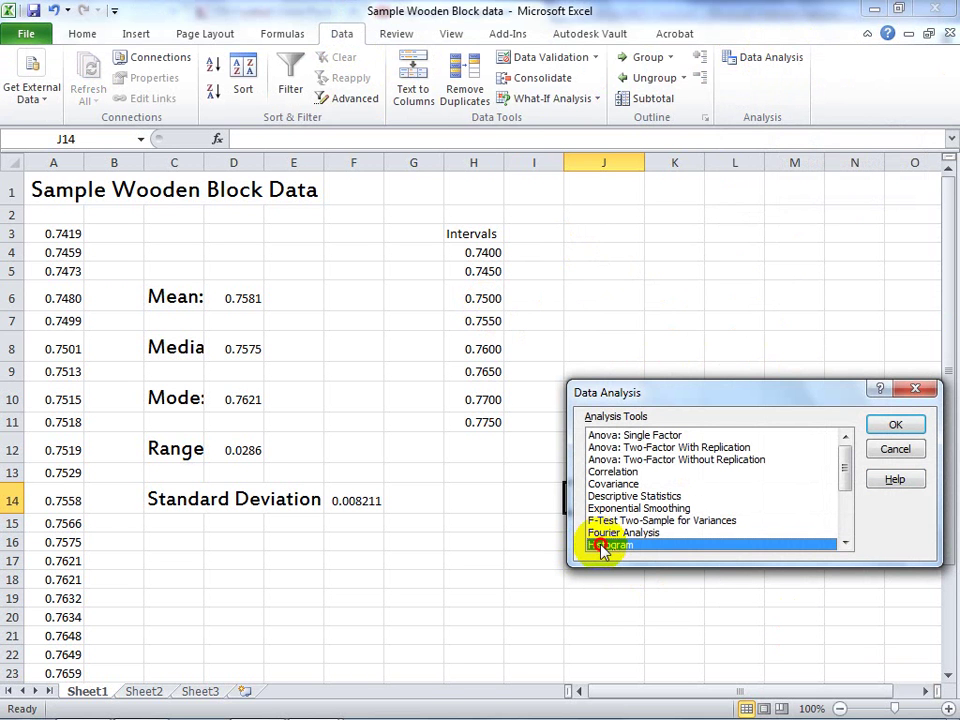
{"action": "double_click", "coordinate": [603, 546]}
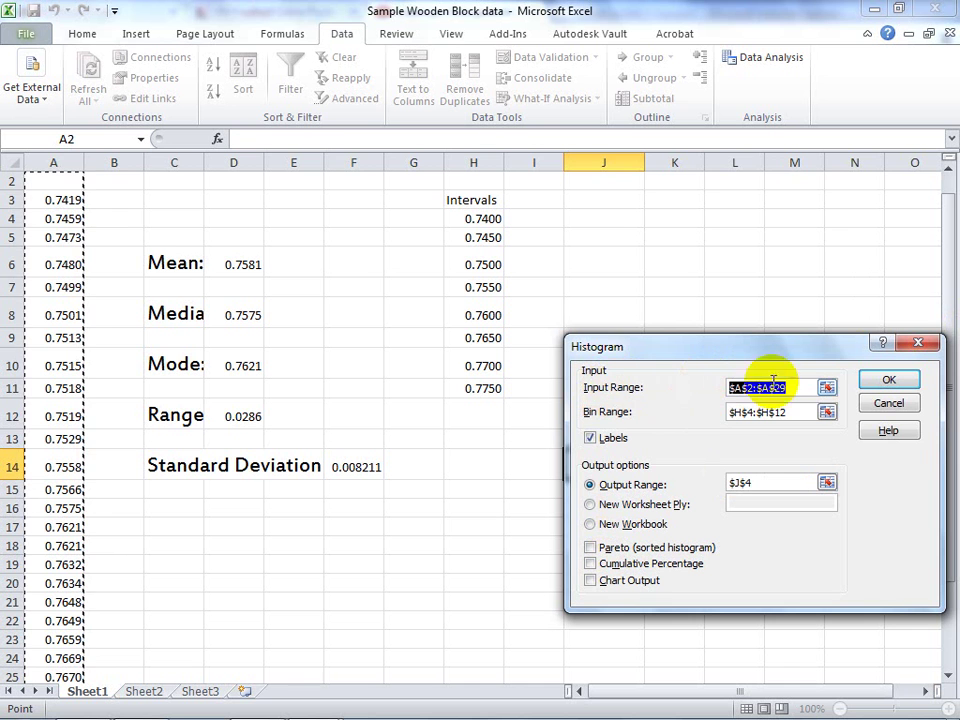
{"action": "left_click", "coordinate": [55, 180]}
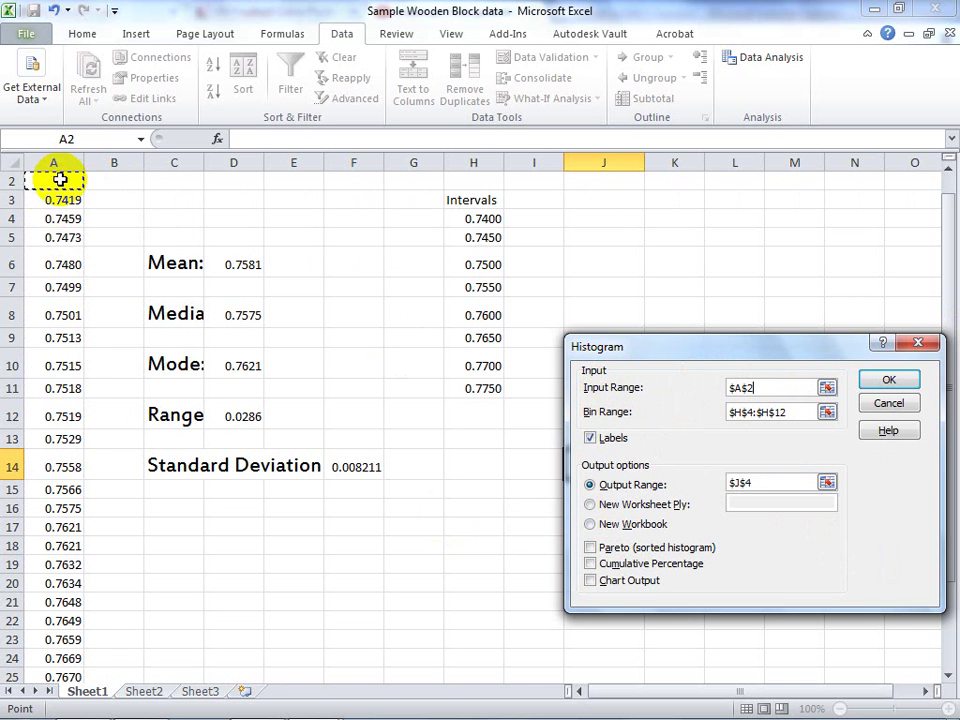
{"action": "scroll", "coordinate": [75, 186], "scroll_direction": "up", "scroll_amount": 1}
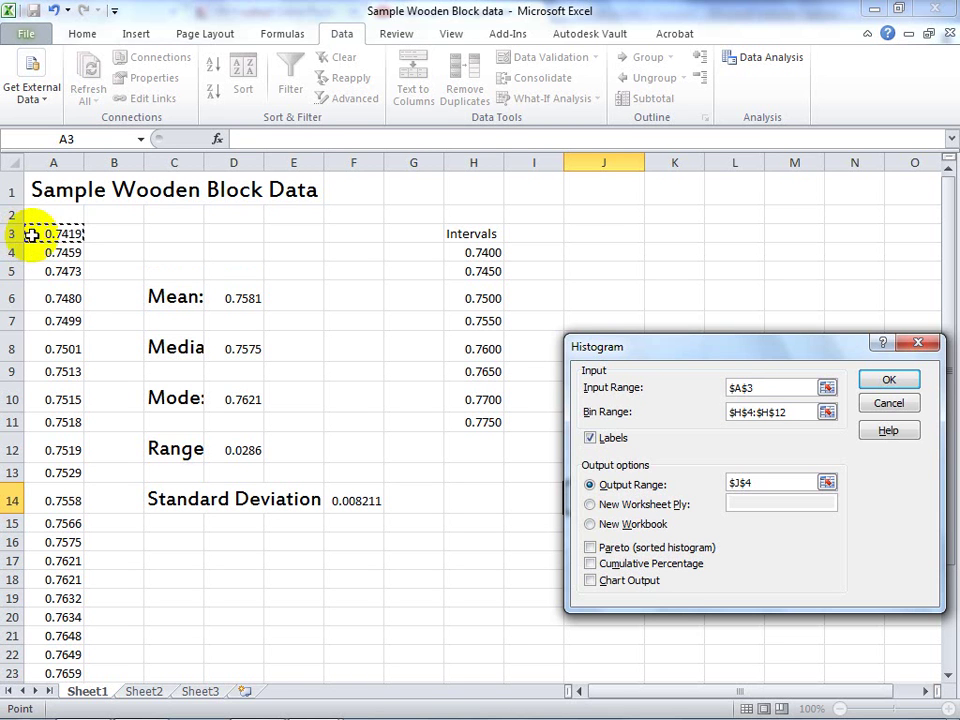
{"action": "left_click", "coordinate": [116, 232]}
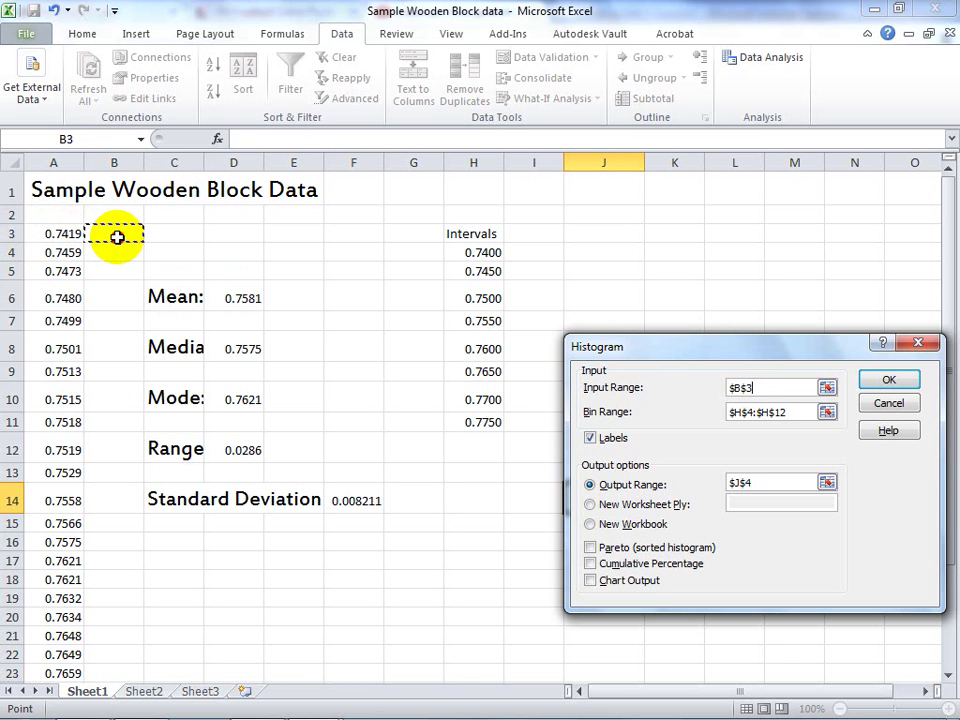
{"action": "left_click", "coordinate": [919, 345]}
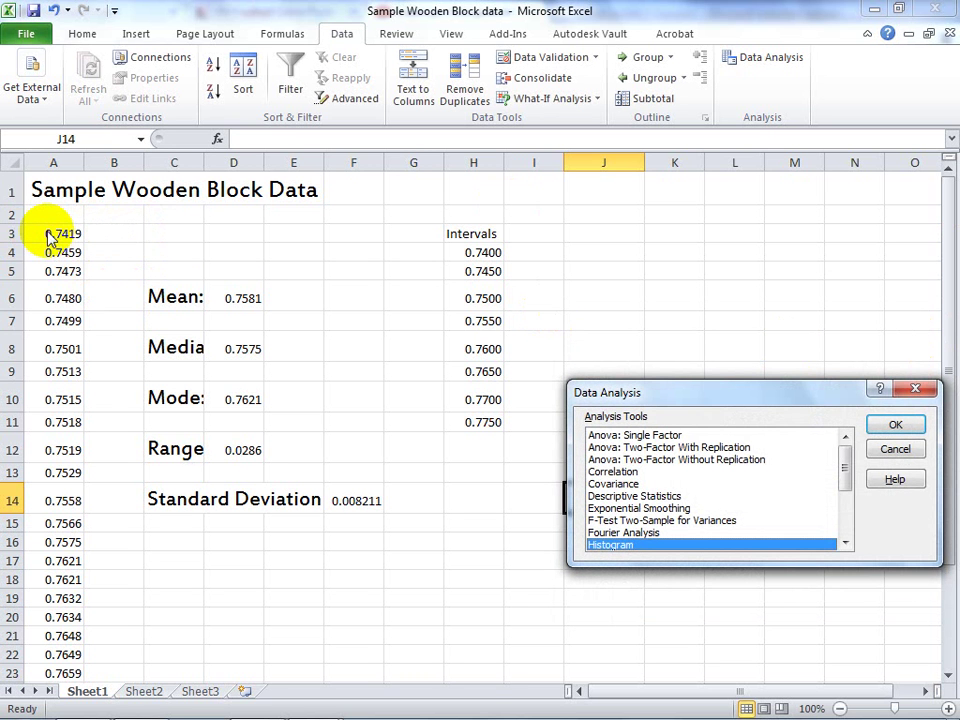
{"action": "left_click", "coordinate": [900, 452]}
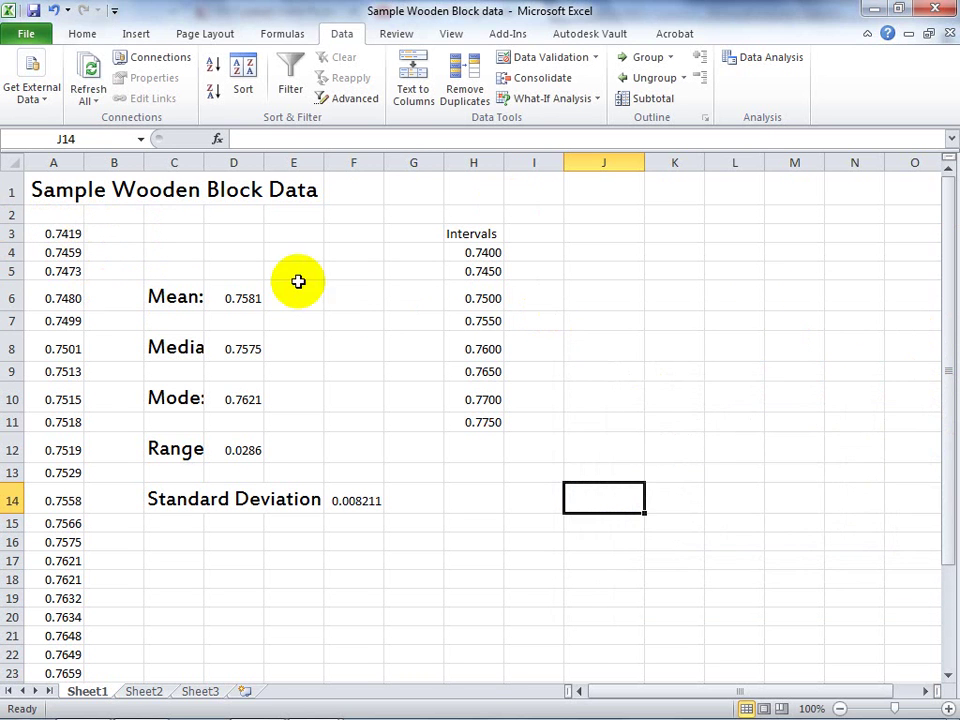
Insert a blank row above row 3, directly above the first block measurement.
{"action": "left_click", "coordinate": [14, 233]}
{"action": "right_click", "coordinate": [14, 233]}
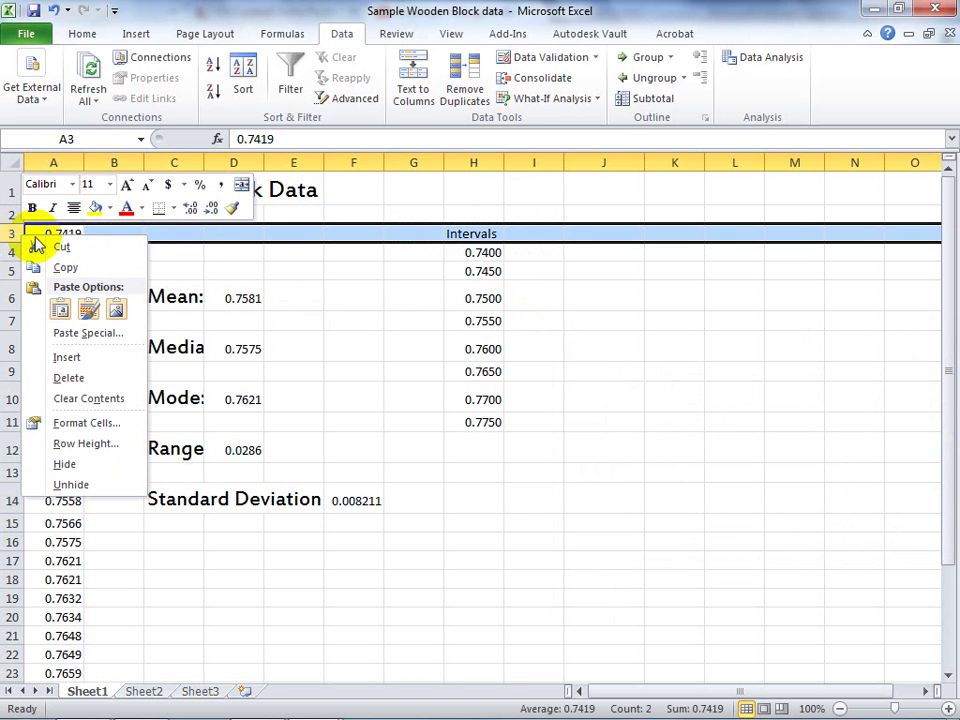
{"action": "left_click", "coordinate": [70, 360]}
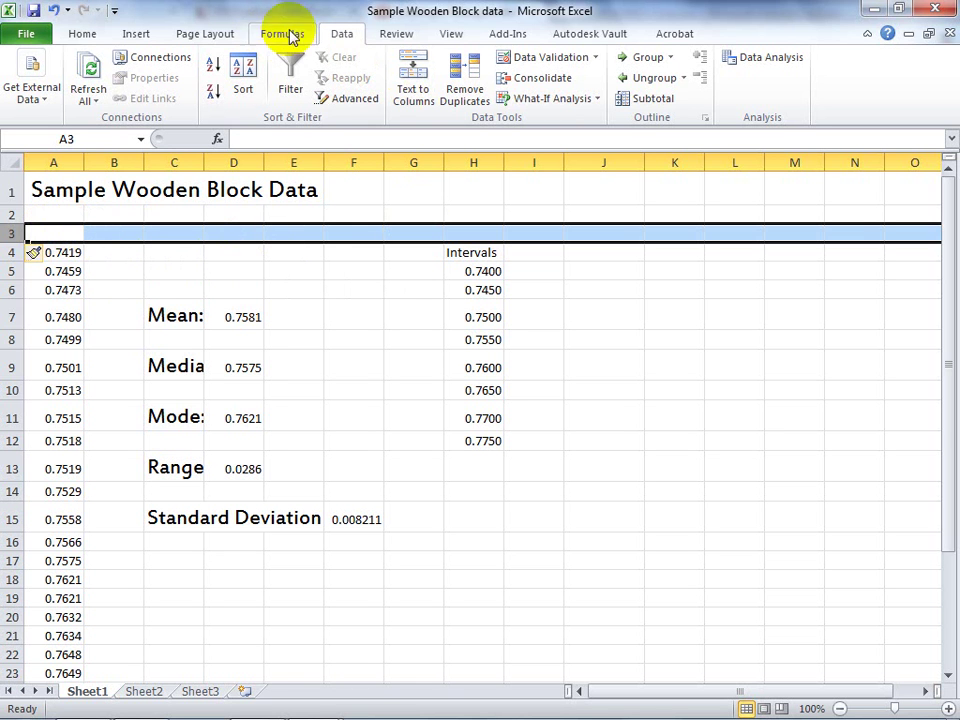
Start a Histogram analysis with the input range A3:A30 and the bin range H4:H12.
{"action": "left_click", "coordinate": [765, 58]}
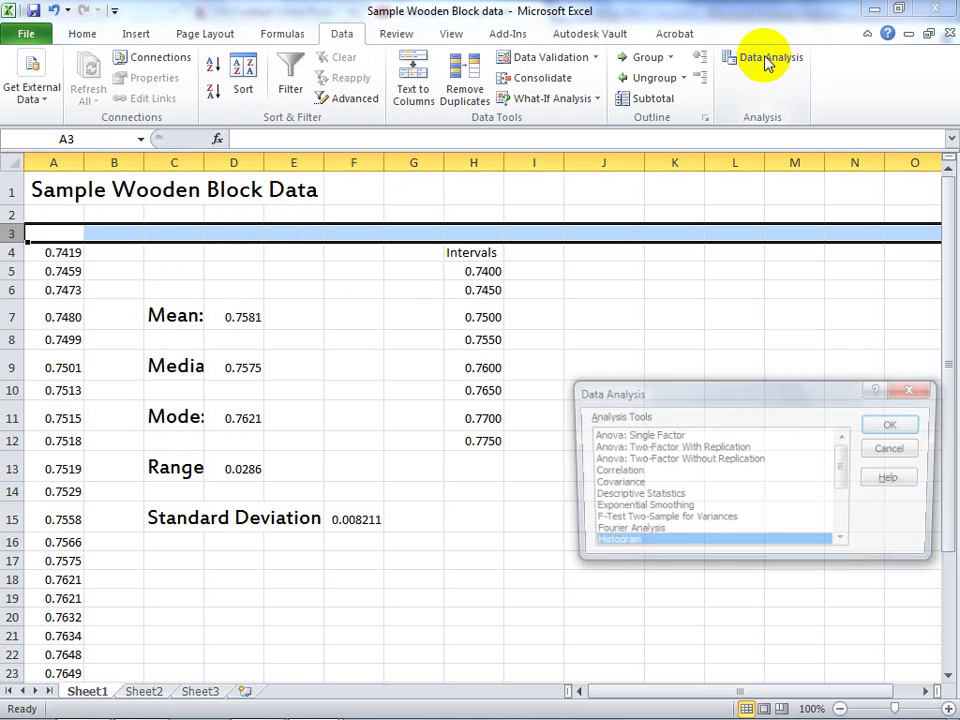
{"action": "double_click", "coordinate": [608, 546]}
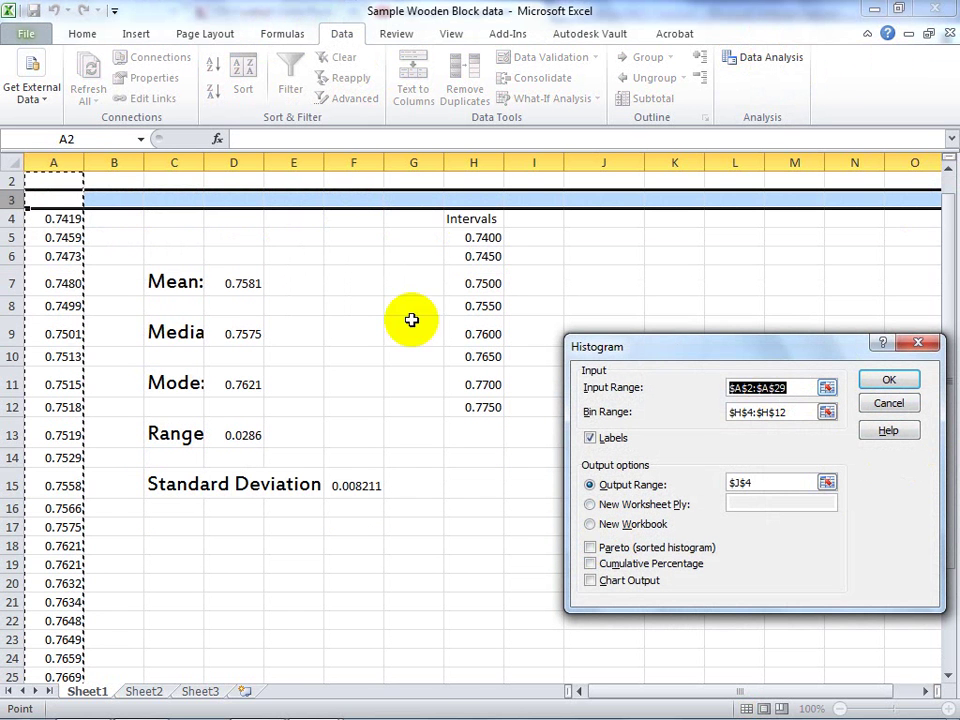
{"action": "left_click", "coordinate": [46, 199]}
{"action": "left_click_drag", "start_coordinate": [46, 199], "coordinate": [64, 646]}
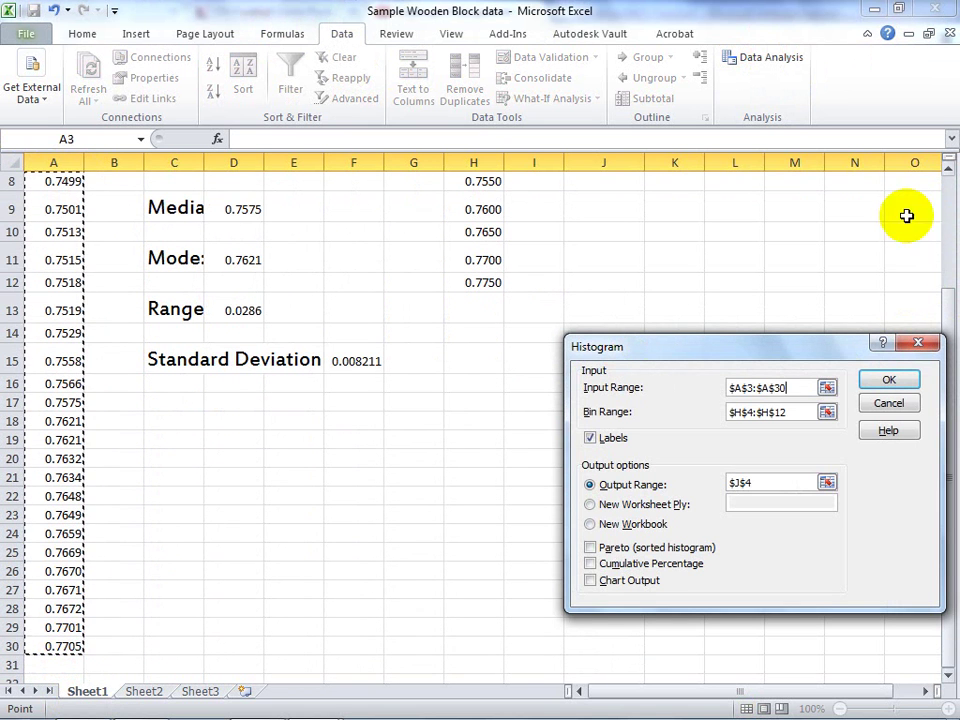
{"action": "left_click", "coordinate": [795, 413]}
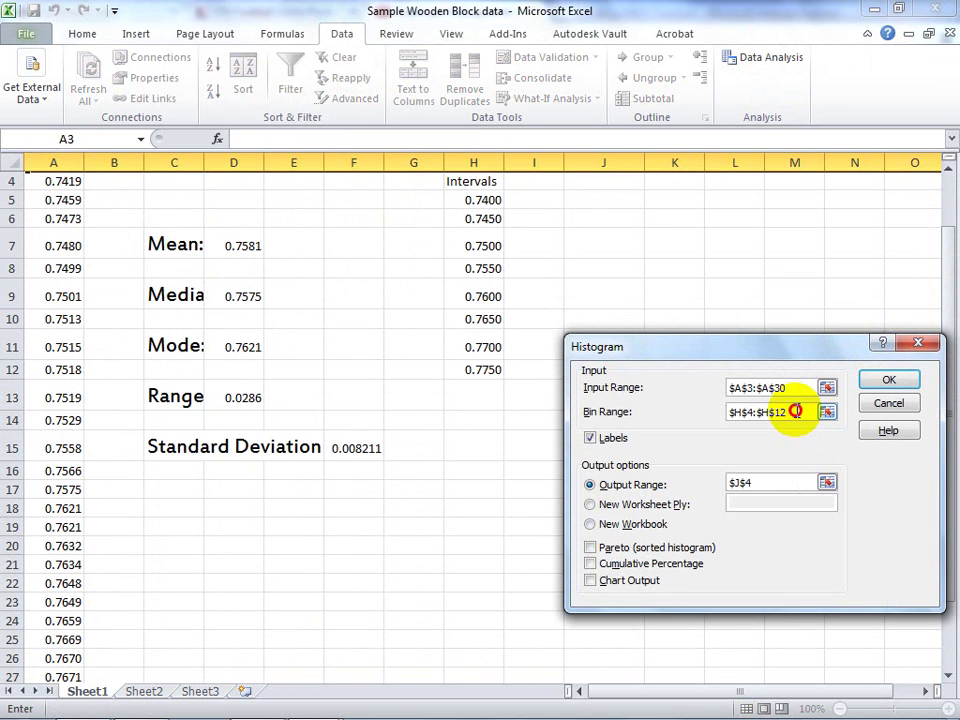
{"action": "scroll", "coordinate": [510, 300], "scroll_direction": "up", "scroll_amount": 1}
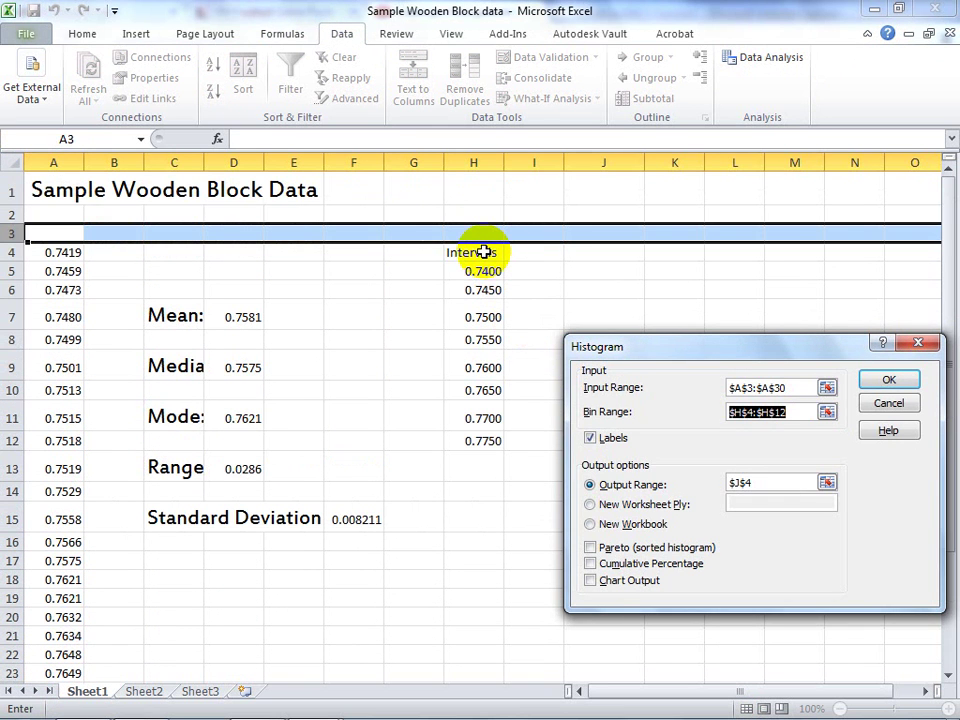
{"action": "left_click", "coordinate": [483, 252]}
{"action": "left_click_drag", "start_coordinate": [483, 252], "coordinate": [483, 440]}
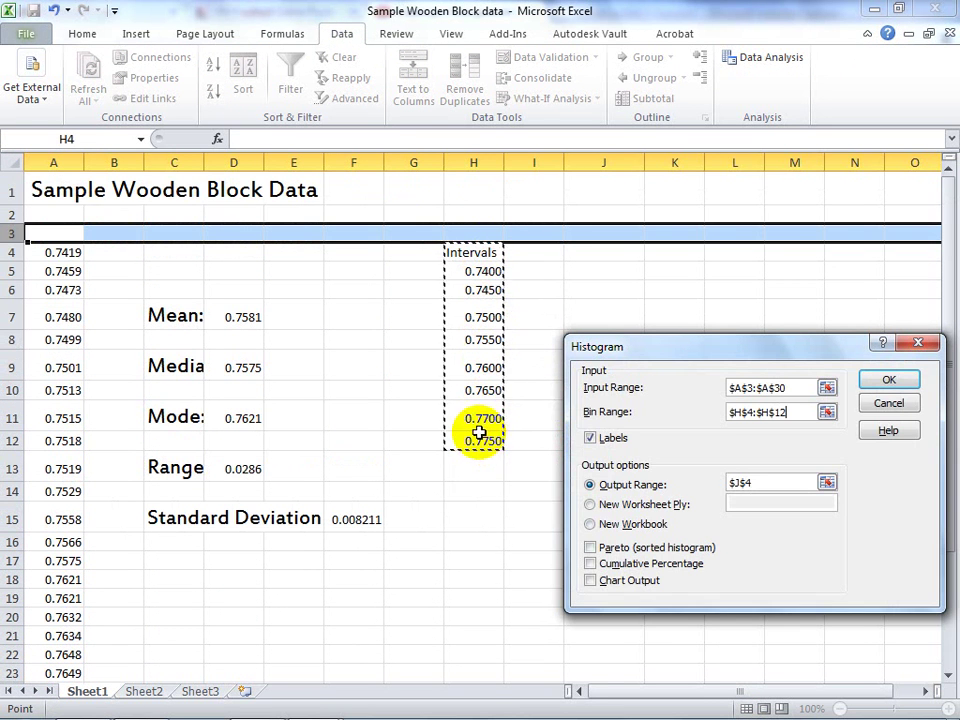
Set the histogram's output range to J3 and generate the frequency table.
{"action": "left_click", "coordinate": [771, 484]}
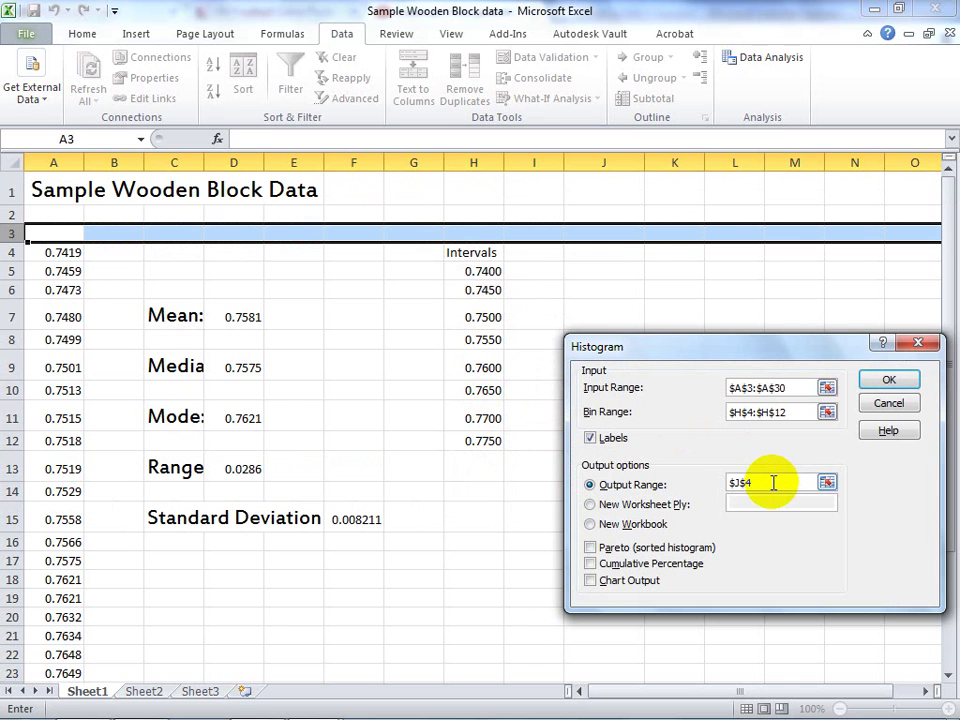
{"action": "left_click_drag", "start_coordinate": [773, 483], "coordinate": [739, 484]}
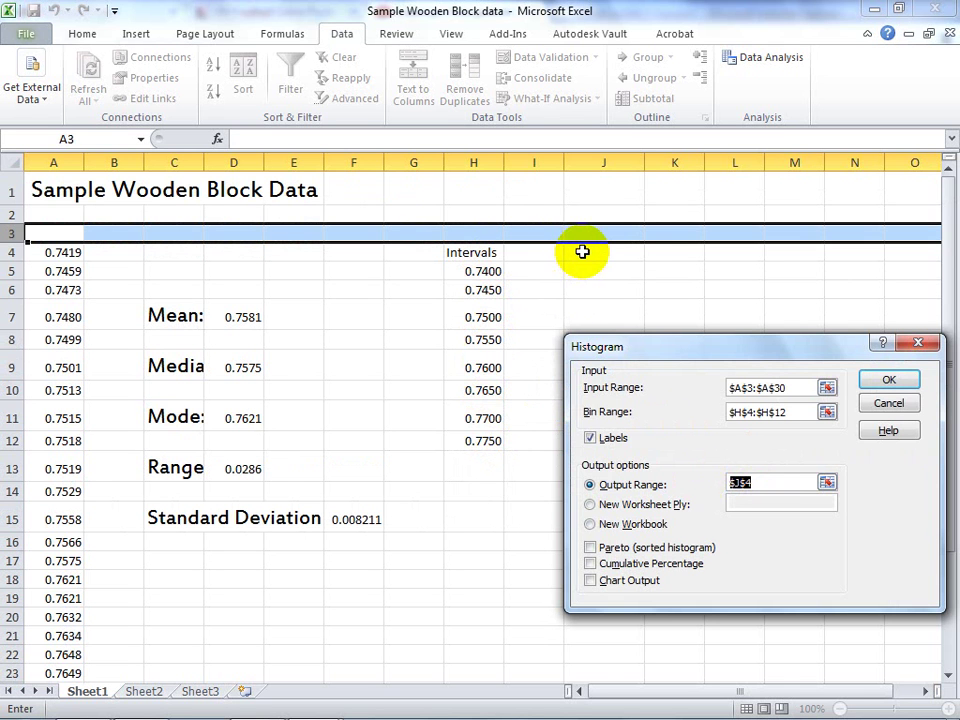
{"action": "left_click", "coordinate": [613, 232]}
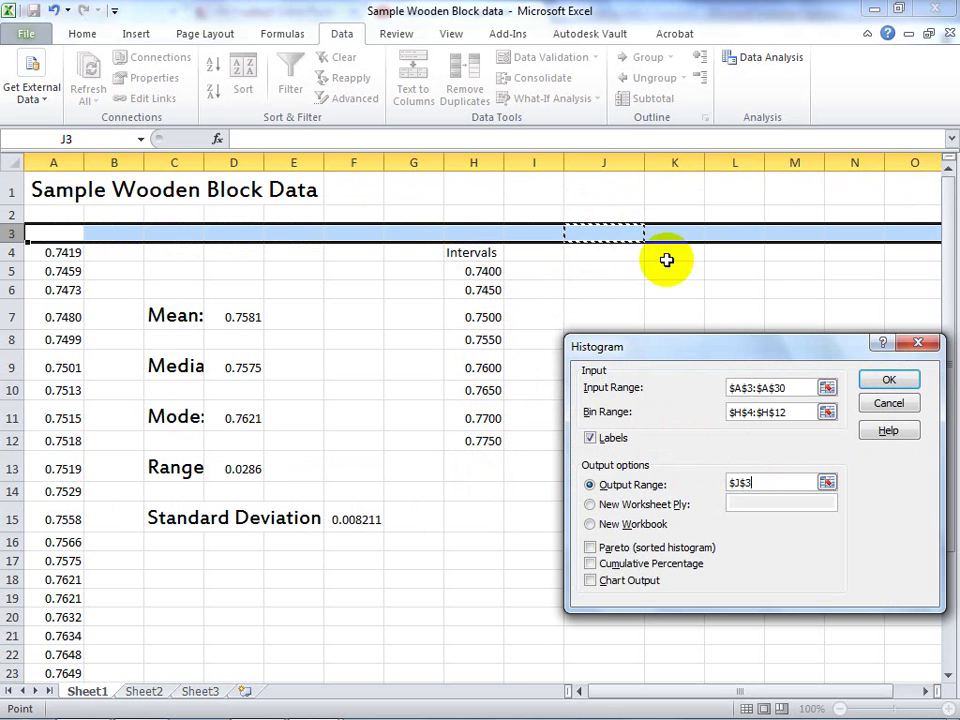
{"action": "left_click", "coordinate": [890, 381]}
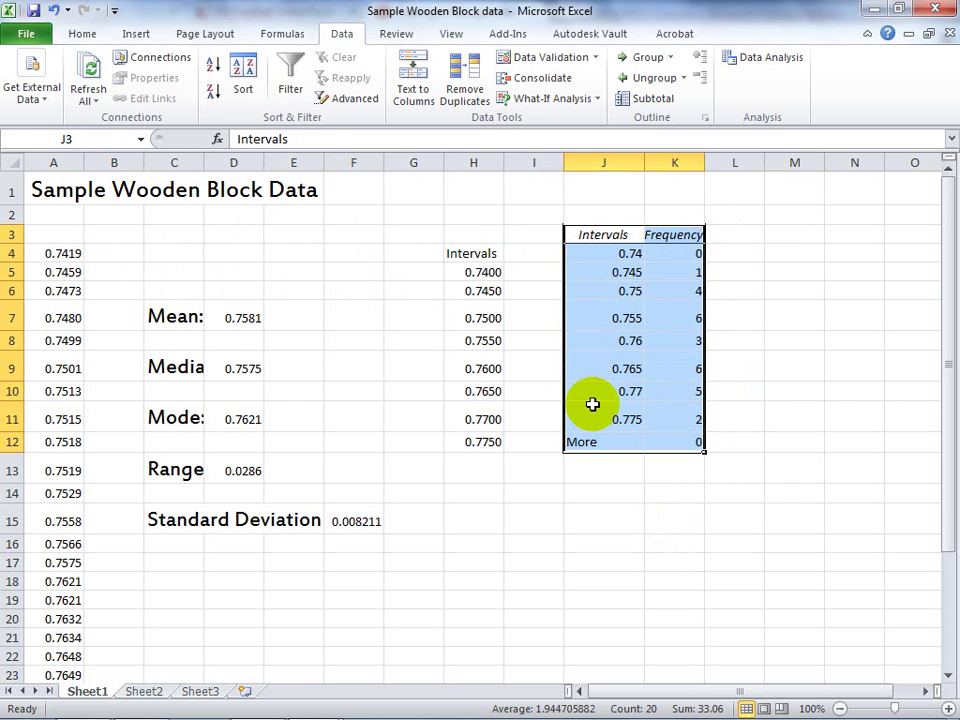
Rewrite the first interval of the frequency table in J4 as the text label 0-0.7400.
{"action": "left_click", "coordinate": [591, 253]}
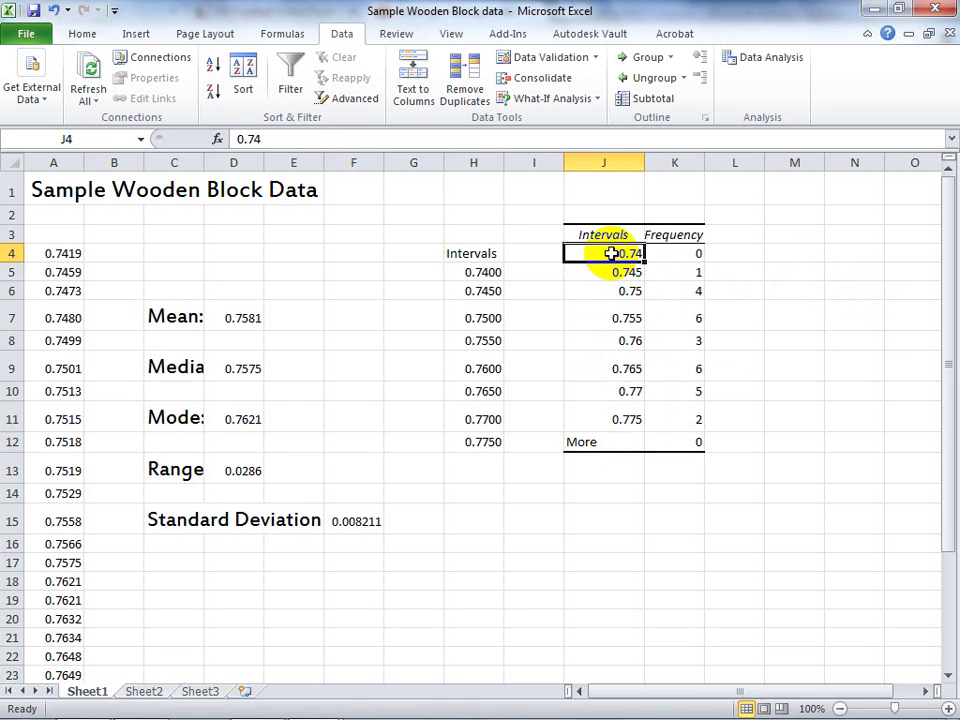
{"action": "left_click", "coordinate": [240, 139]}
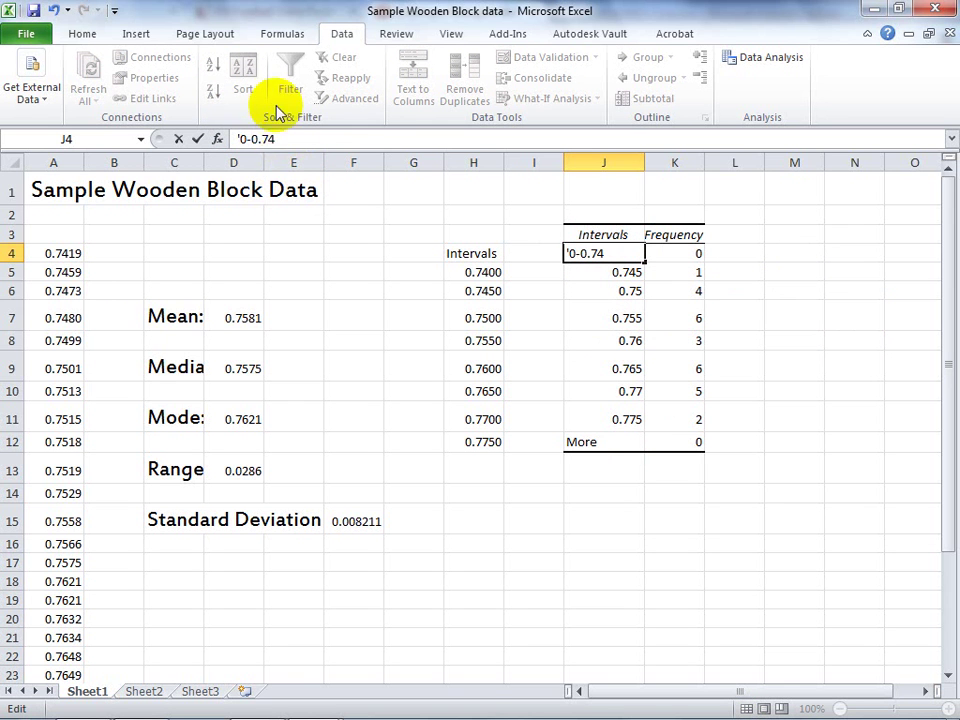
{"action": "left_click", "coordinate": [280, 139]}
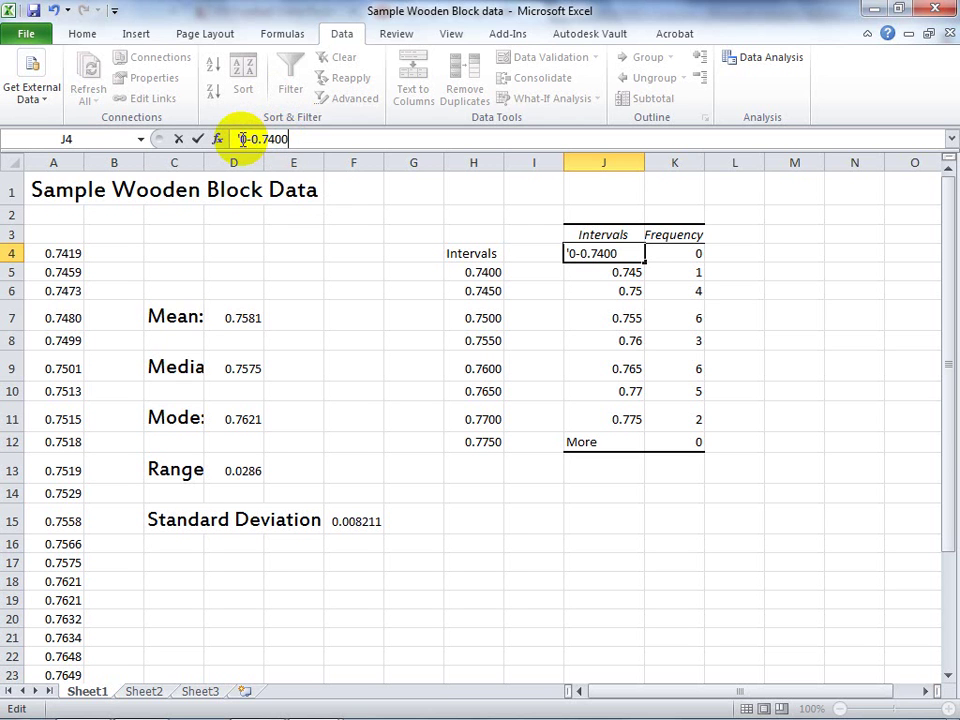
{"action": "key", "text": "Return"}
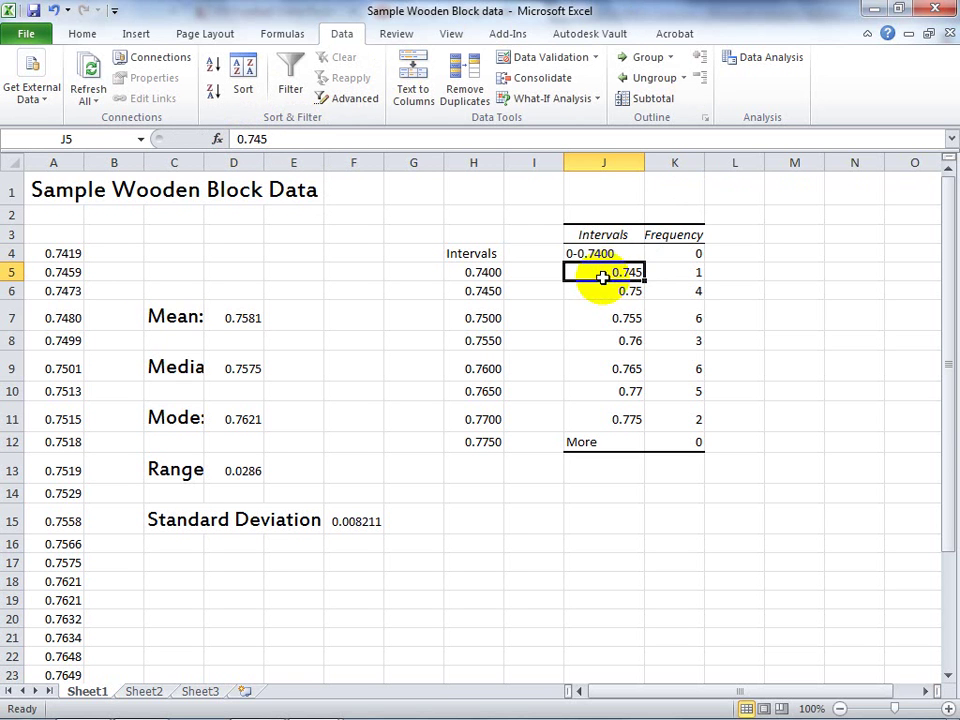
Rewrite the next two intervals as text labels: 0.7401-0.7450 in J5 and 0.7451- 0.7500 in J6.
{"action": "left_click", "coordinate": [240, 140]}
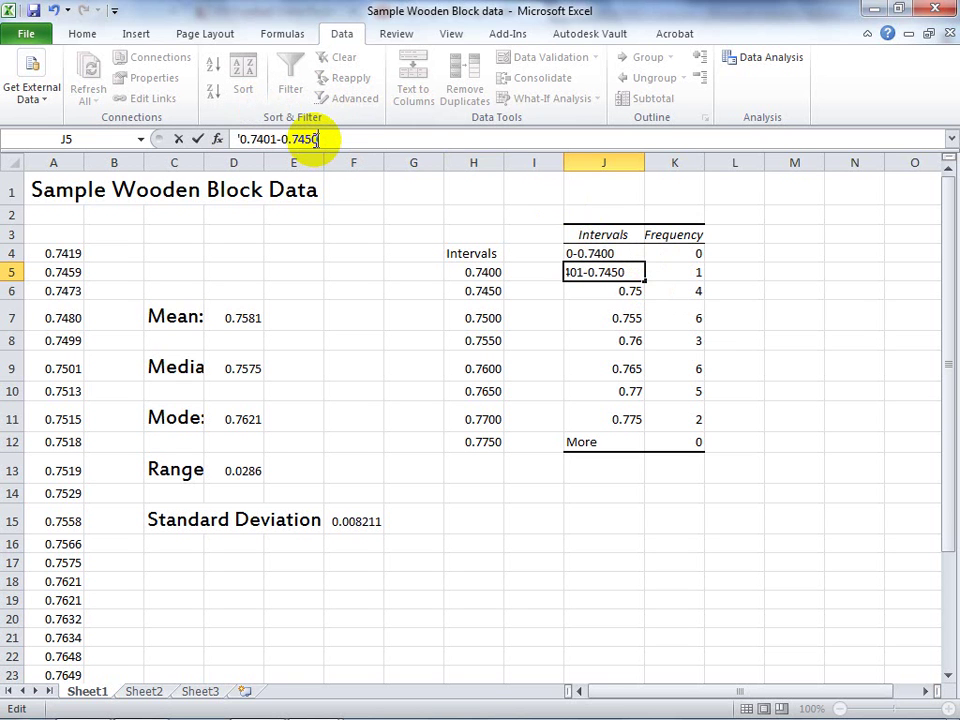
{"action": "key", "text": "Return"}
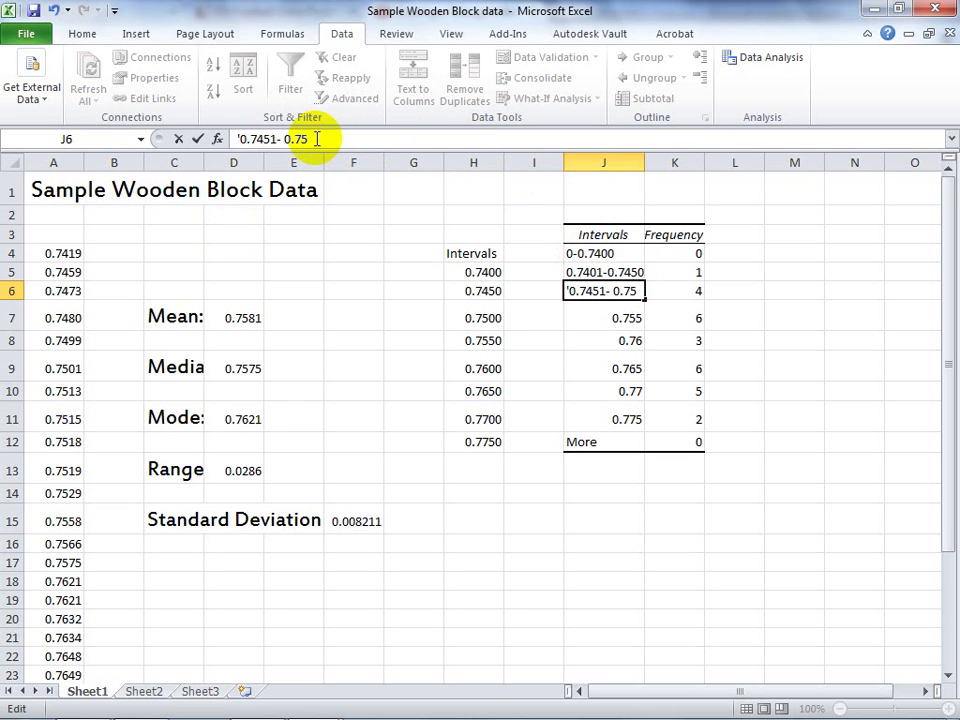
{"action": "type", "text": "0.750"}
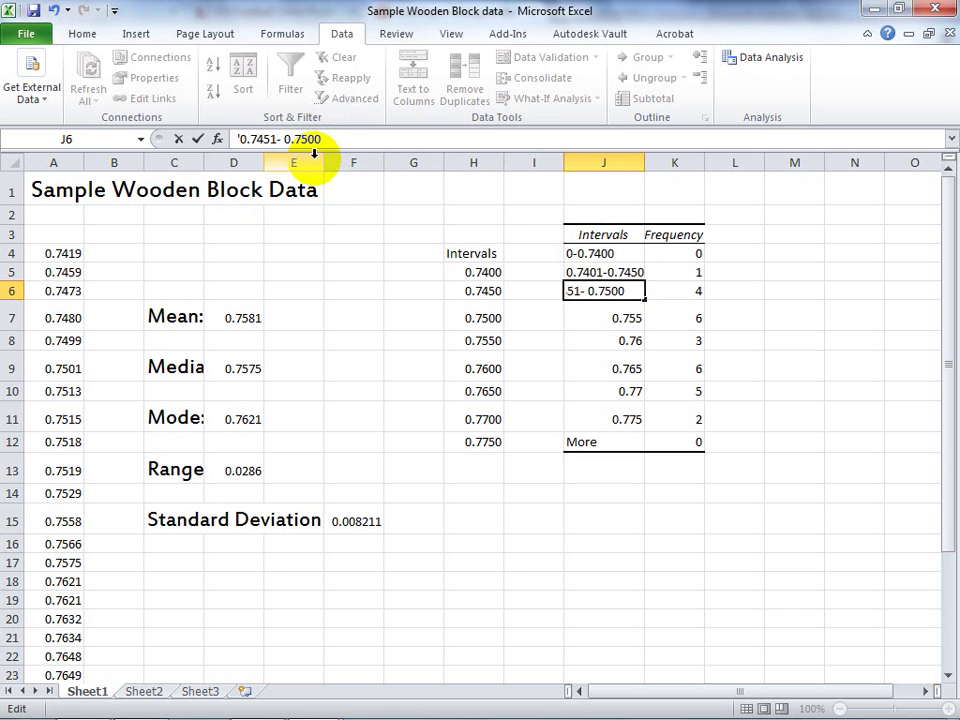
{"action": "key", "text": "Return"}
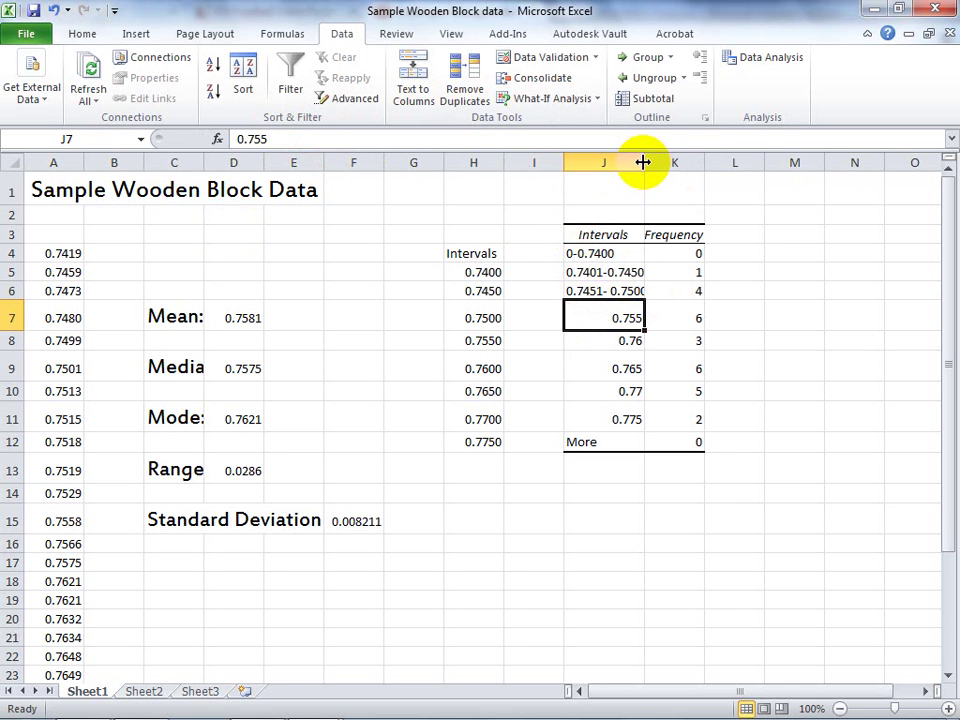
Widen column J to fit the interval labels and respace the label in J4 as 0 - 0.7400.
{"action": "left_click_drag", "start_coordinate": [643, 162], "coordinate": [656, 162]}
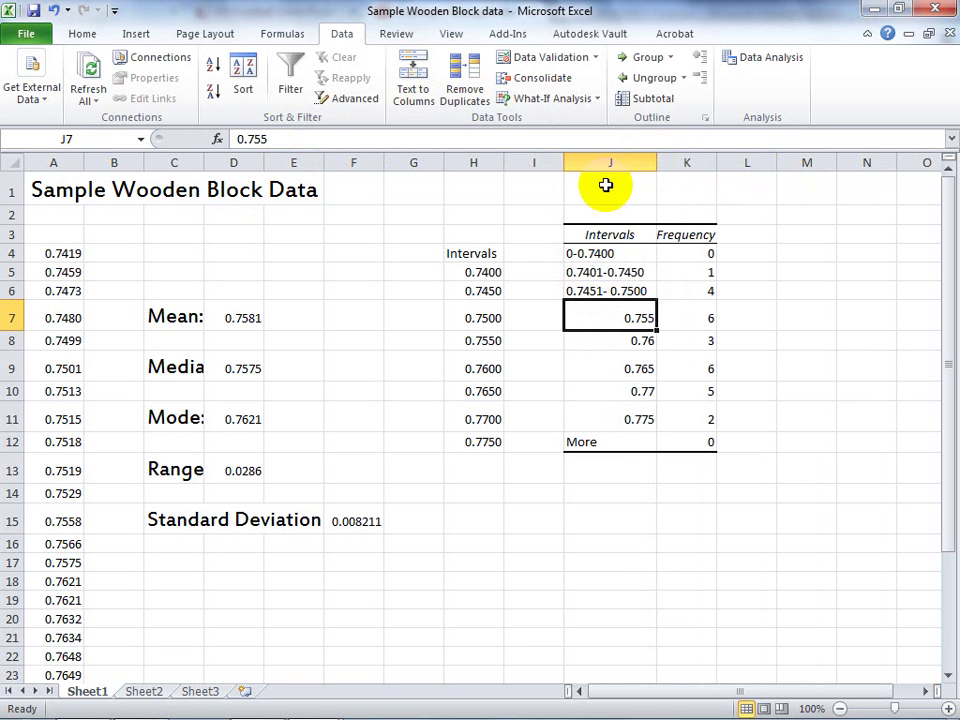
{"action": "left_click", "coordinate": [582, 252]}
{"action": "left_click", "coordinate": [245, 138]}
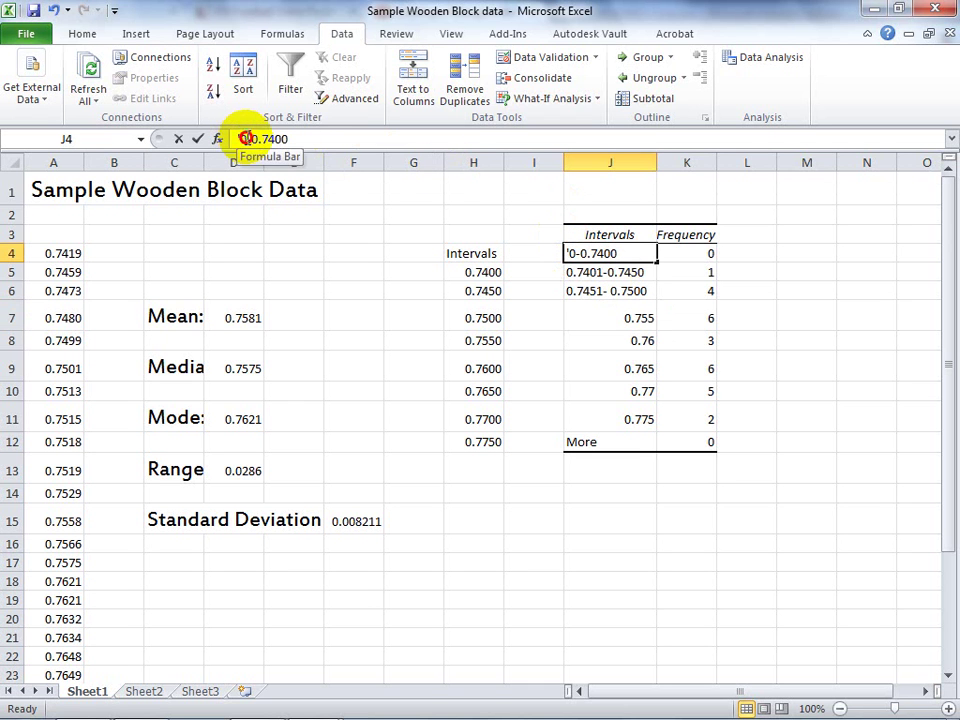
{"action": "left_click", "coordinate": [255, 140]}
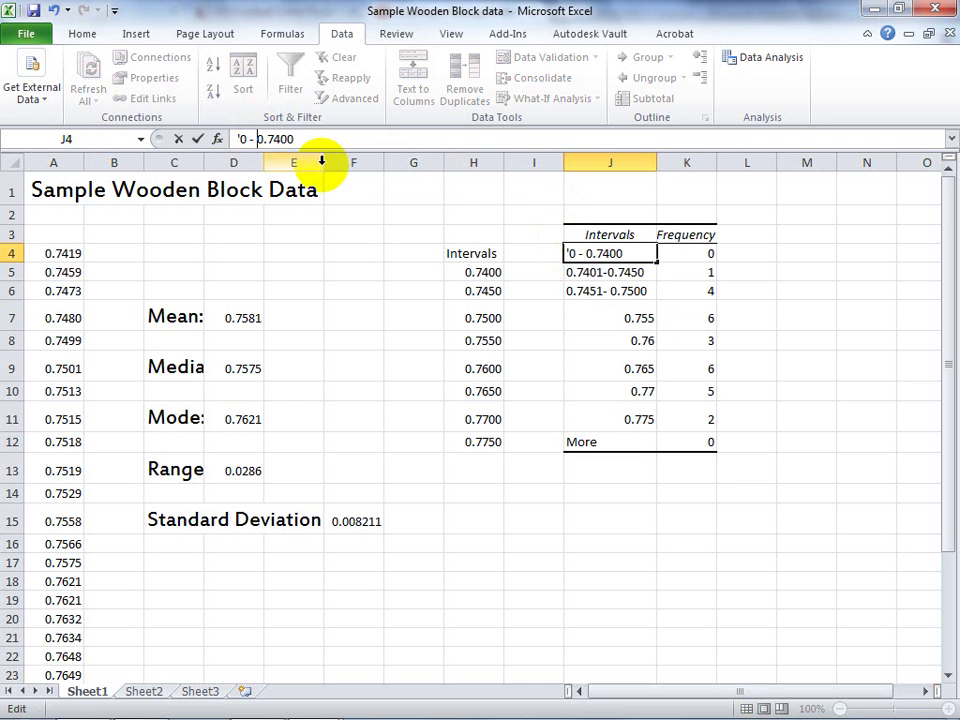
Add spaces around the hyphens in J5 and J6 so the labels read 0.7401 - 0.7450 and 0.7451 - 0.7500.
{"action": "left_click", "coordinate": [583, 271]}
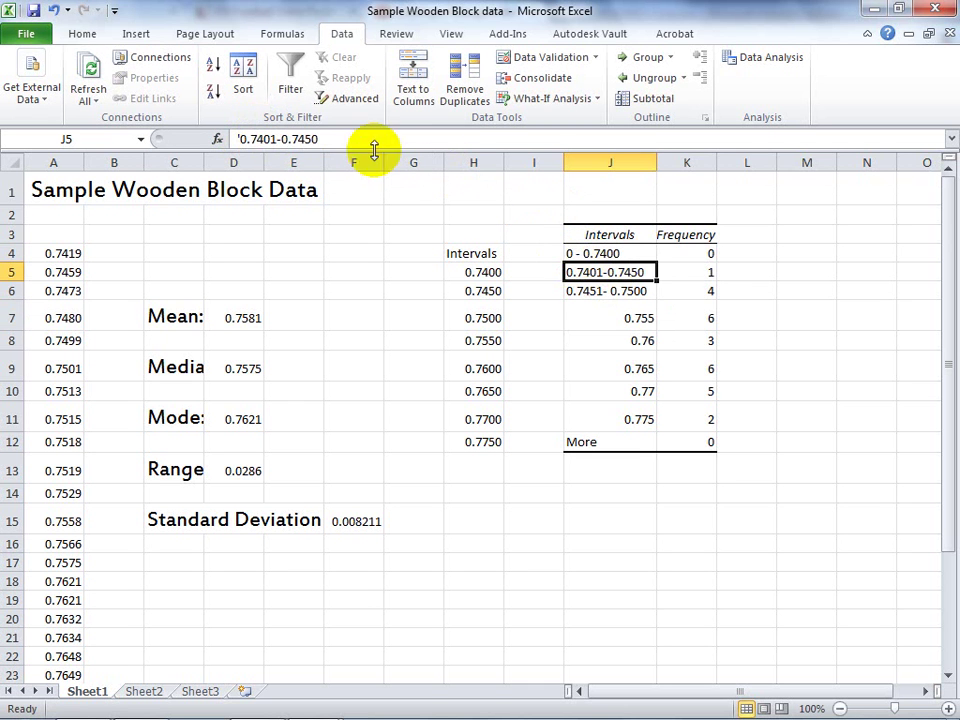
{"action": "left_click", "coordinate": [277, 140]}
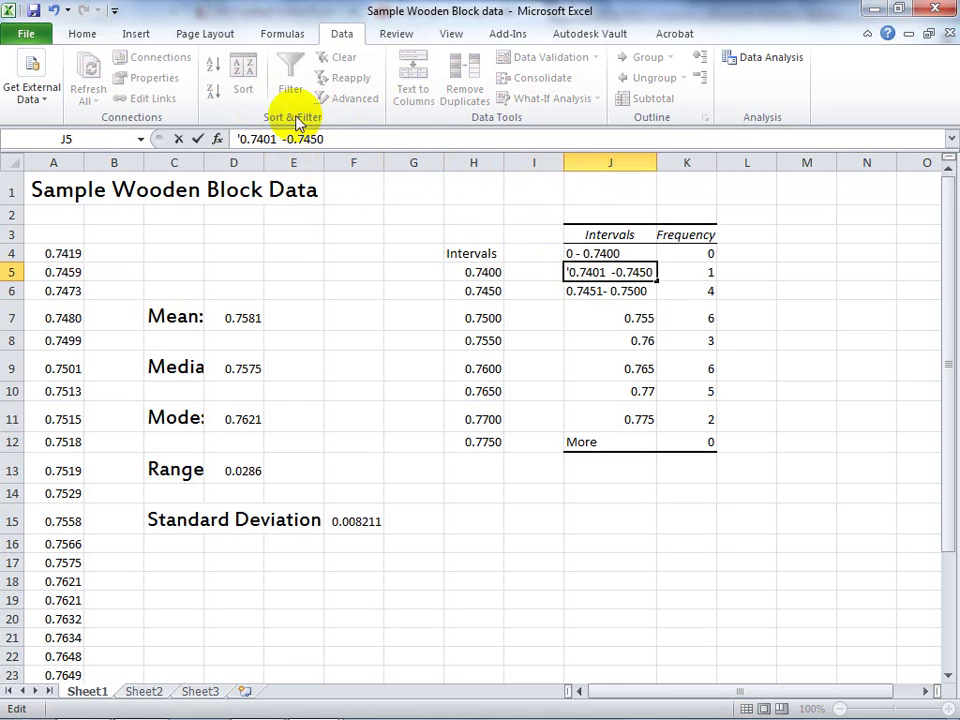
{"action": "key", "text": "BackSpace"}
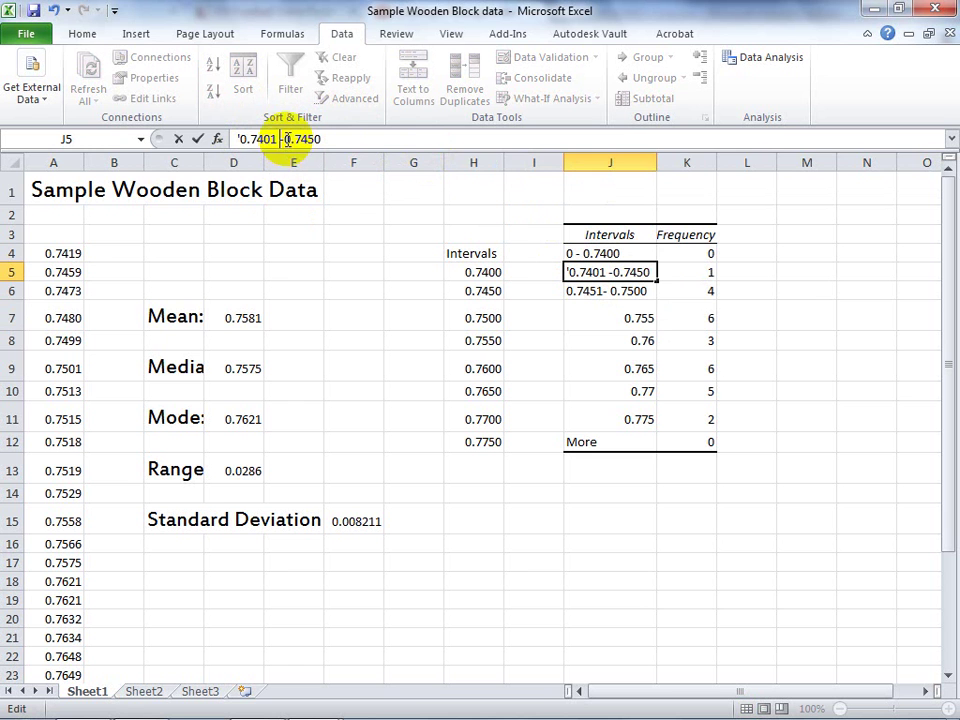
{"action": "left_click", "coordinate": [285, 139]}
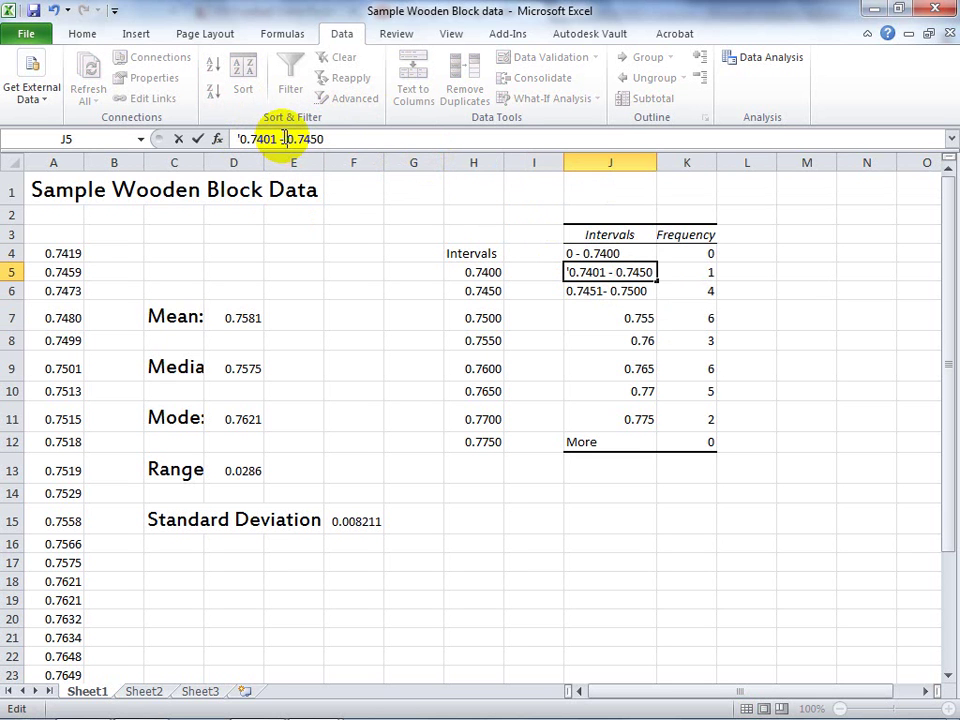
{"action": "left_click", "coordinate": [612, 290]}
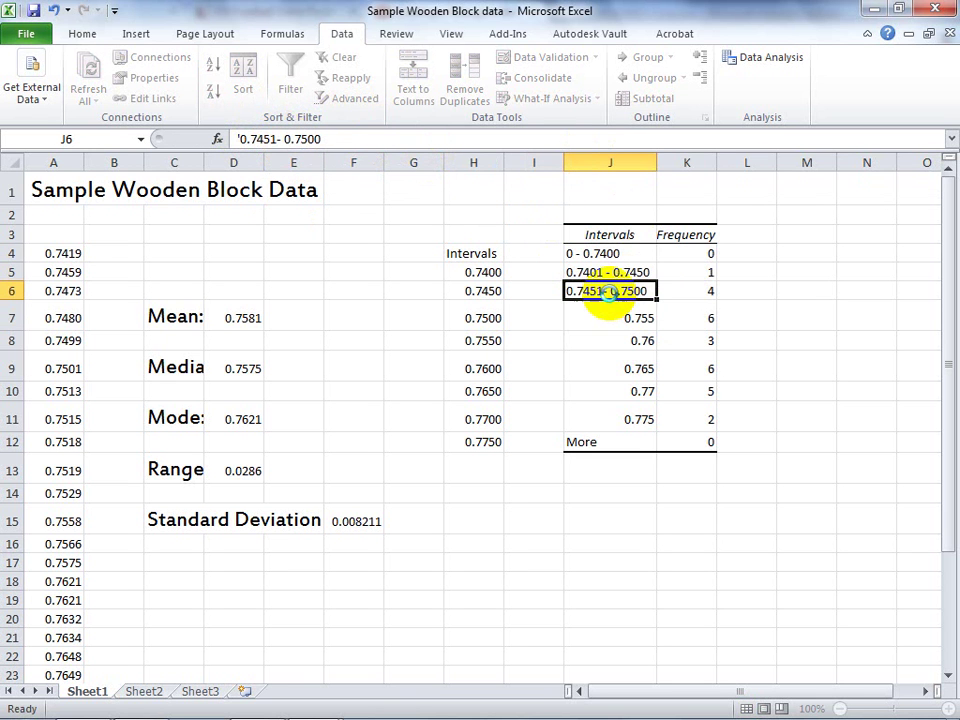
{"action": "left_click", "coordinate": [278, 139]}
Rewrite the intervals in J7 and J8 as the text labels 0.7501 - 0.7550 and 0.7551 - 0.7600.
{"action": "left_click", "coordinate": [602, 317]}
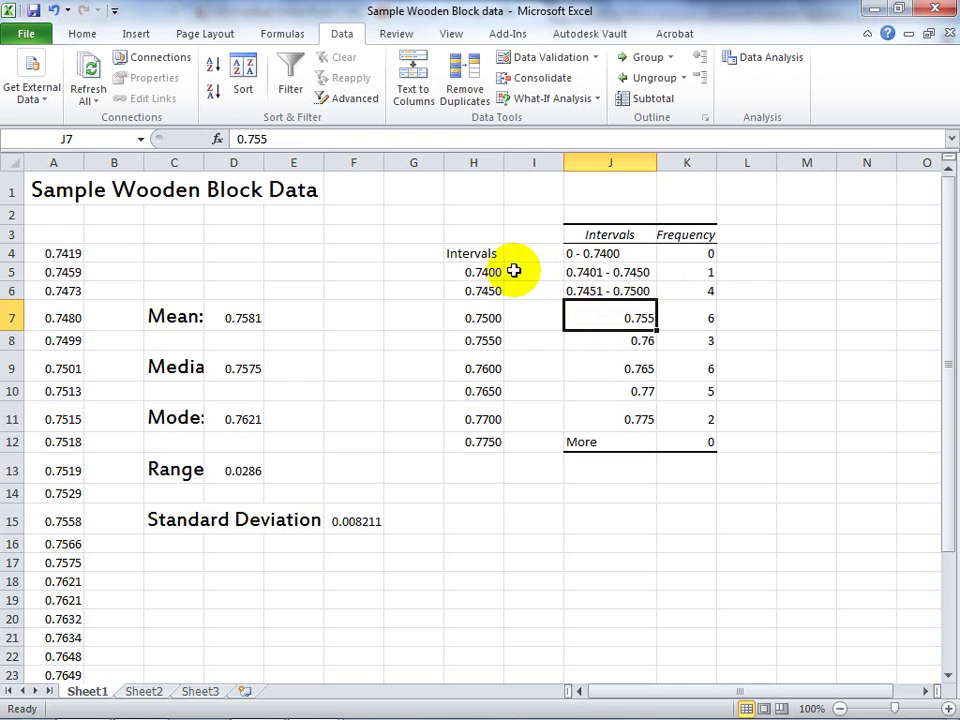
{"action": "left_click", "coordinate": [236, 139]}
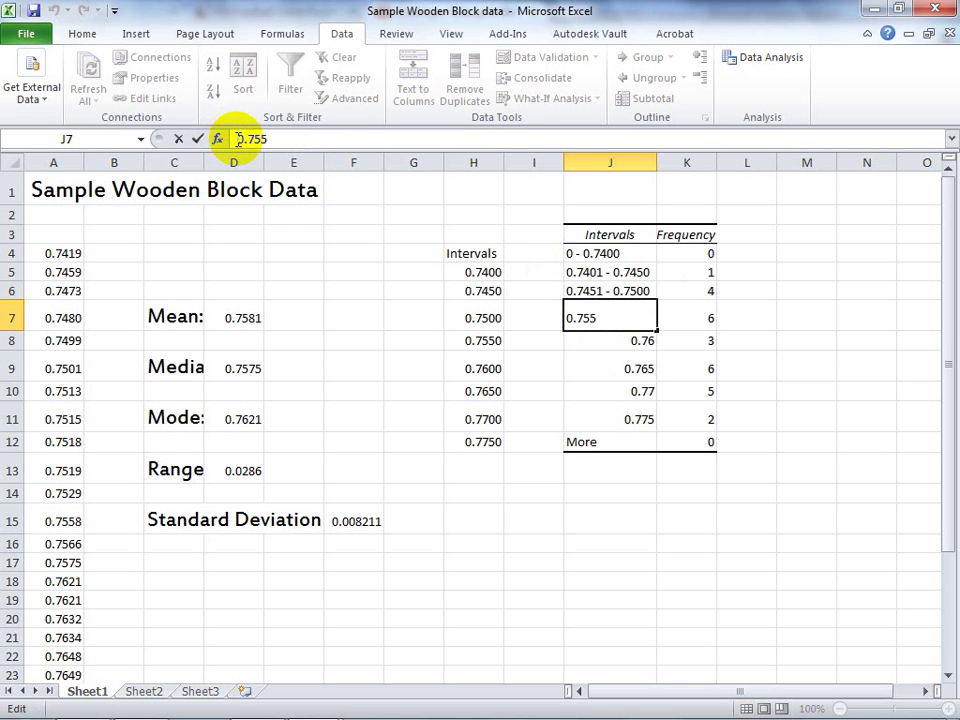
{"action": "type", "text": "'0.7501 -"}
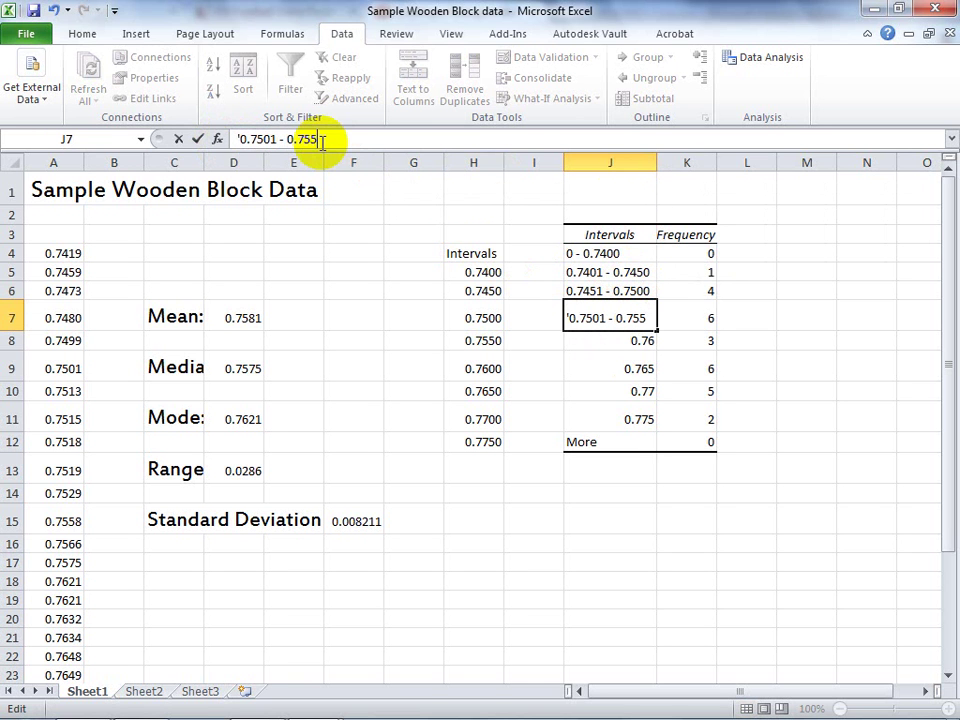
{"action": "key", "text": "Return"}
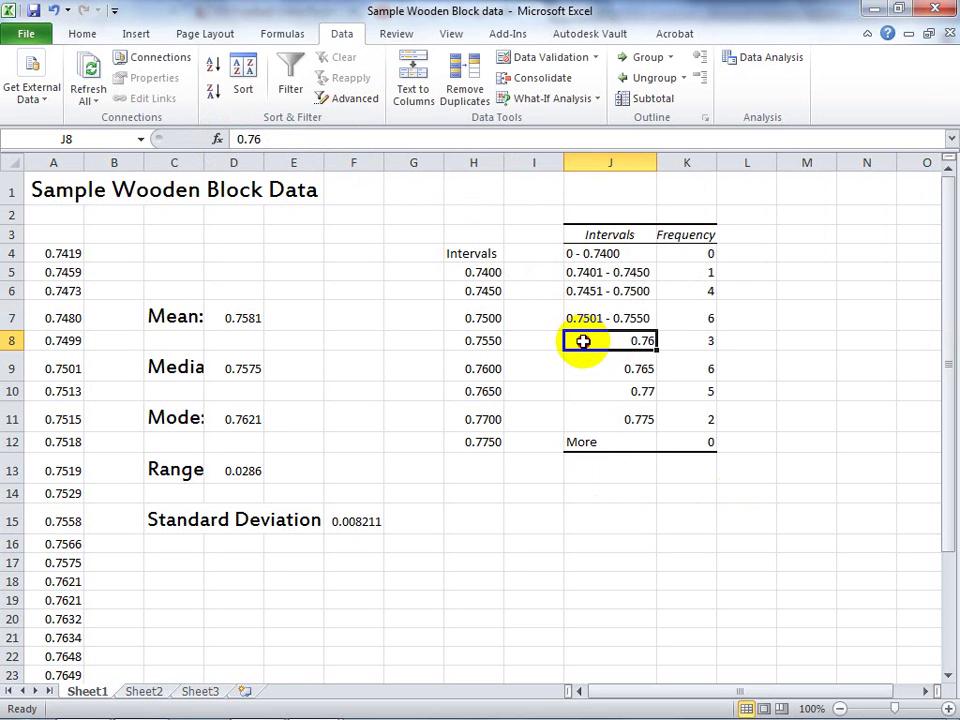
{"action": "left_click", "coordinate": [243, 139]}
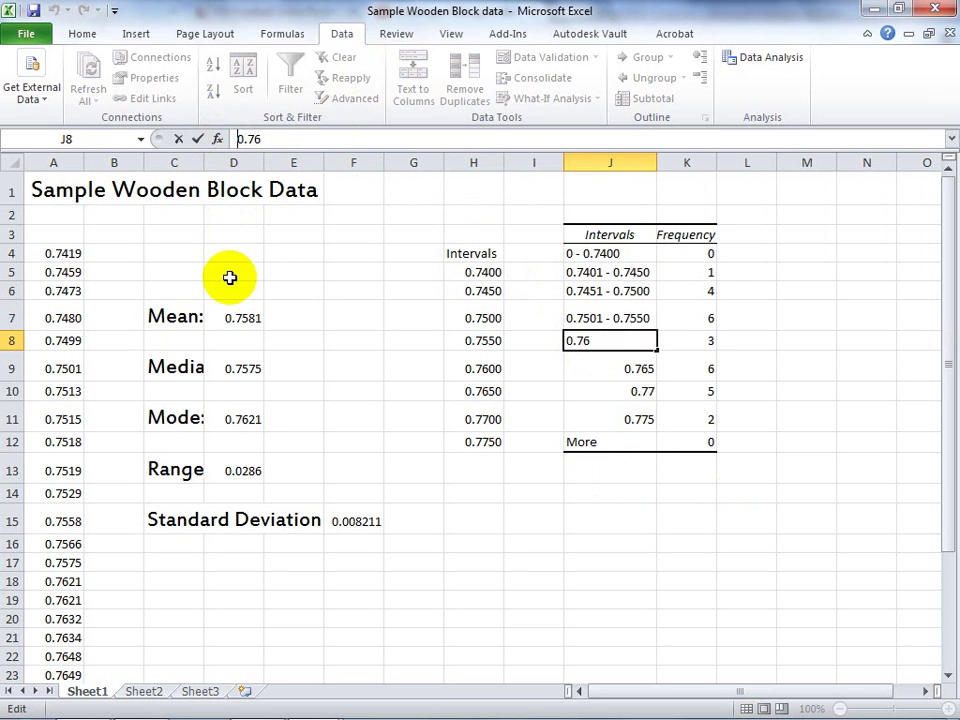
{"action": "type", "text": "'0.7551 -"}
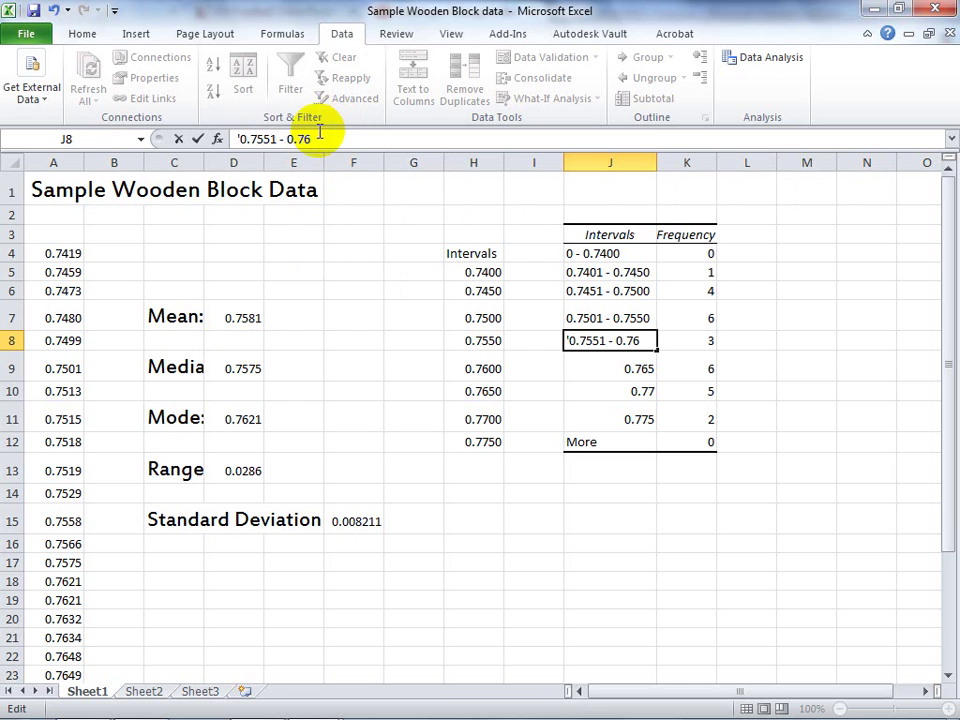
{"action": "key", "text": "Return"}
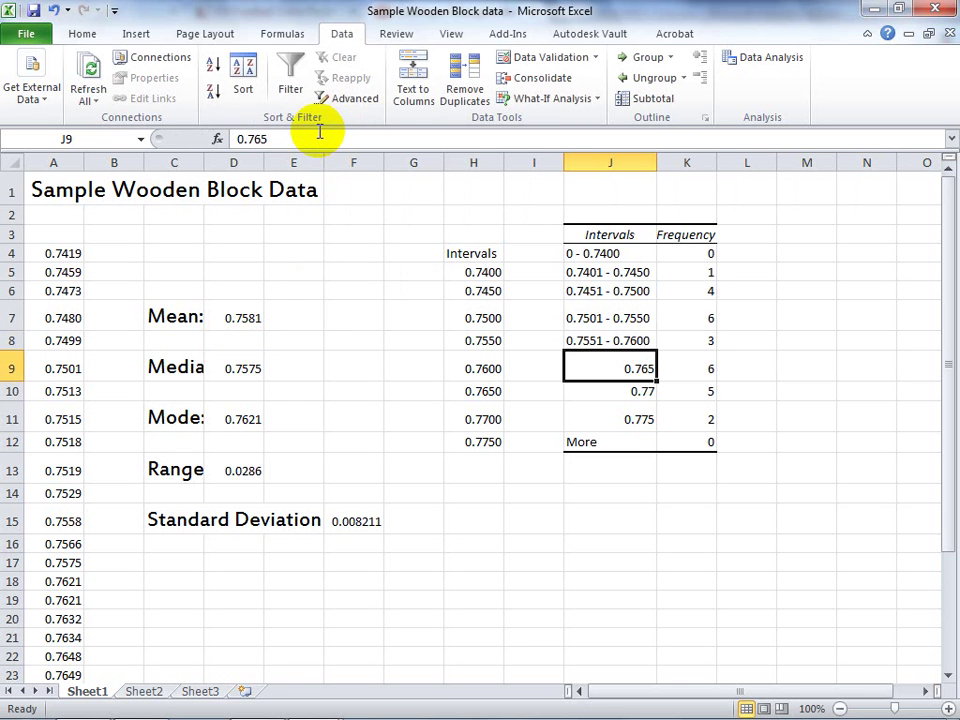
Rewrite the intervals in J9 and J10 as the text labels 0.7601 - 0.7650 and 0.7651 - 0.7700.
{"action": "left_click", "coordinate": [233, 140]}
{"action": "type", "text": "'"}
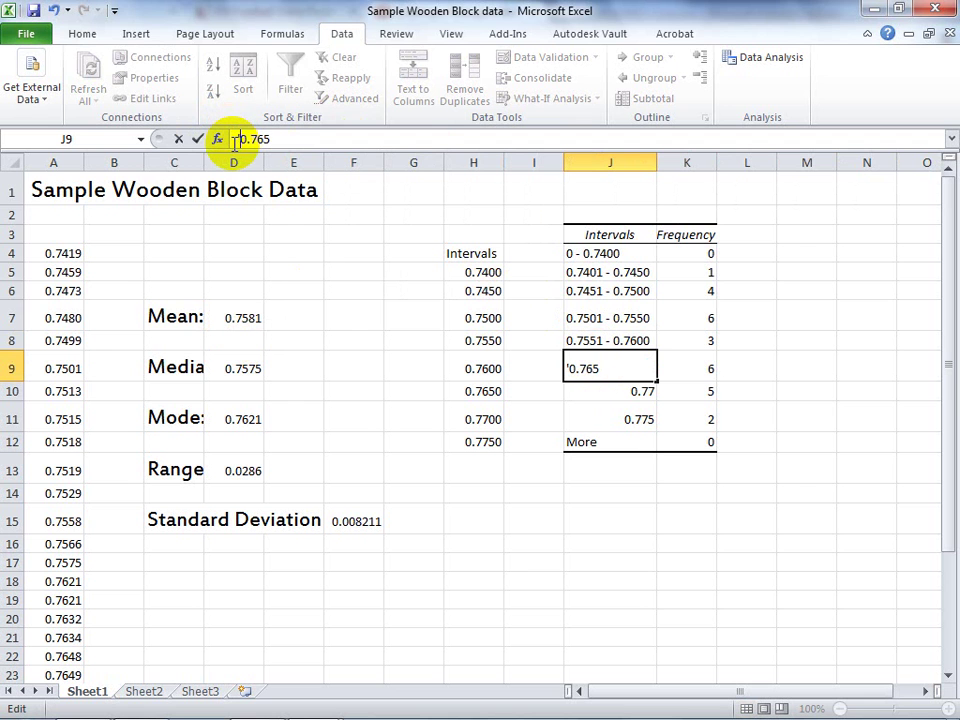
{"action": "type", "text": "0.7601 - 0.7650"}
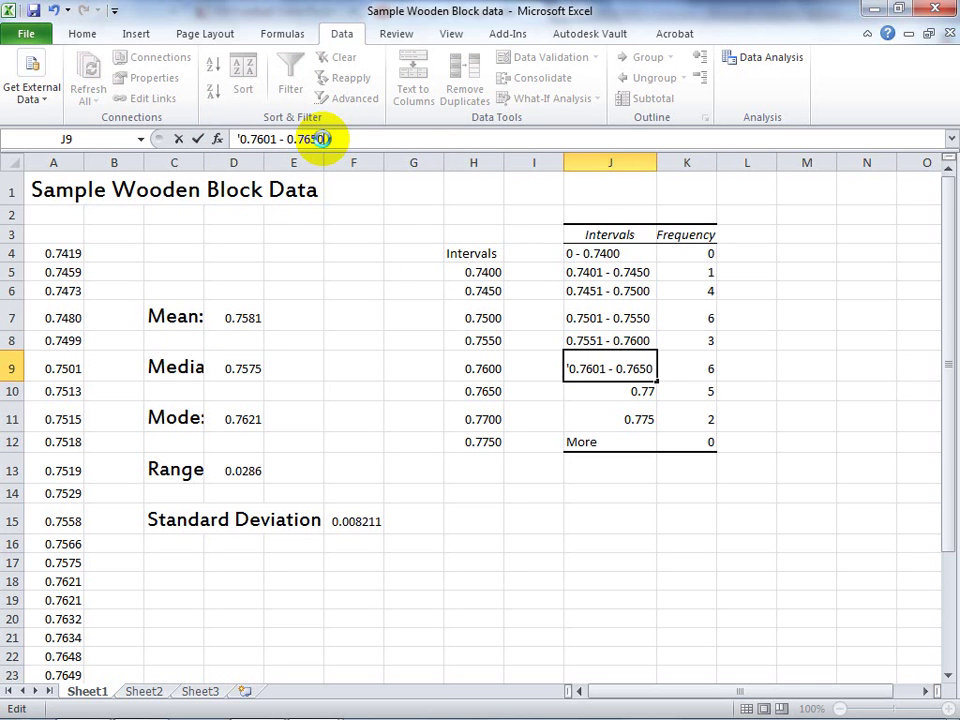
{"action": "key", "text": "Return"}
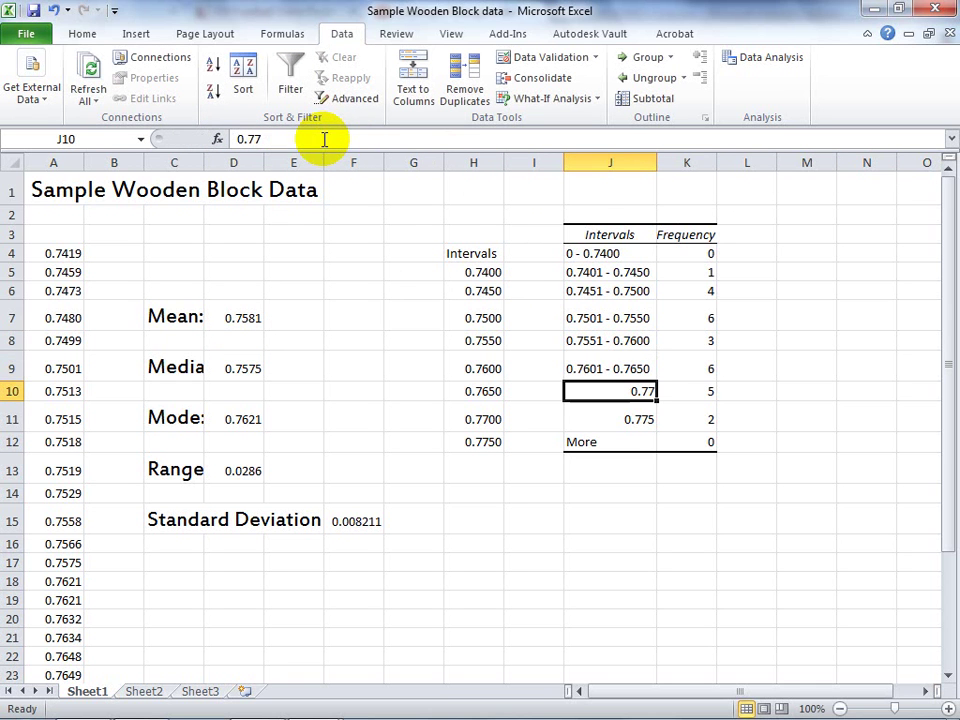
{"action": "left_click", "coordinate": [240, 139]}
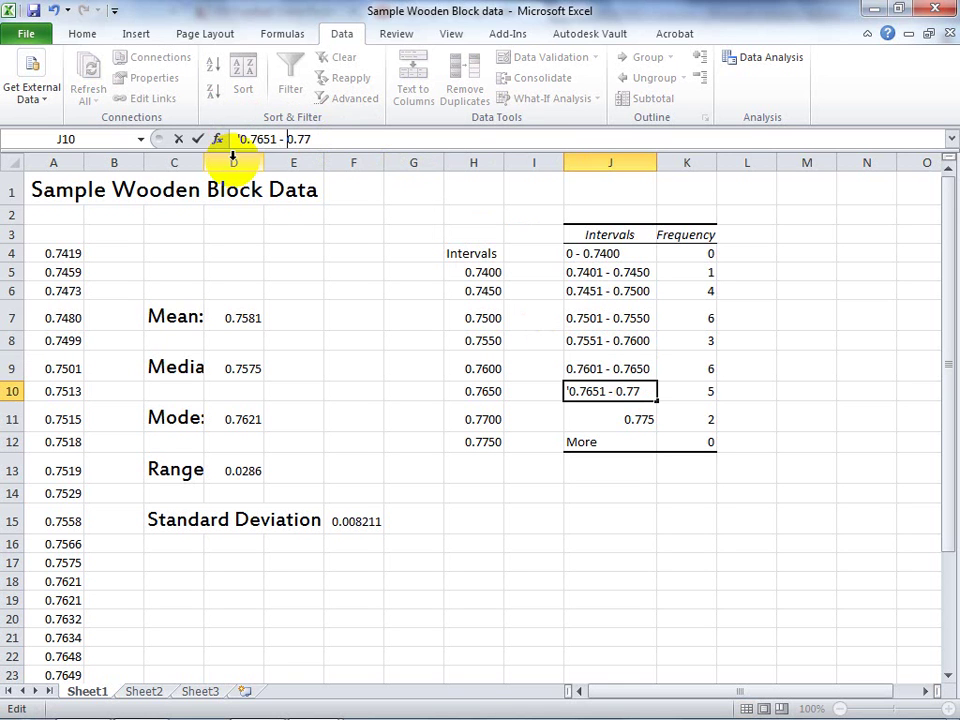
{"action": "left_click", "coordinate": [318, 140]}
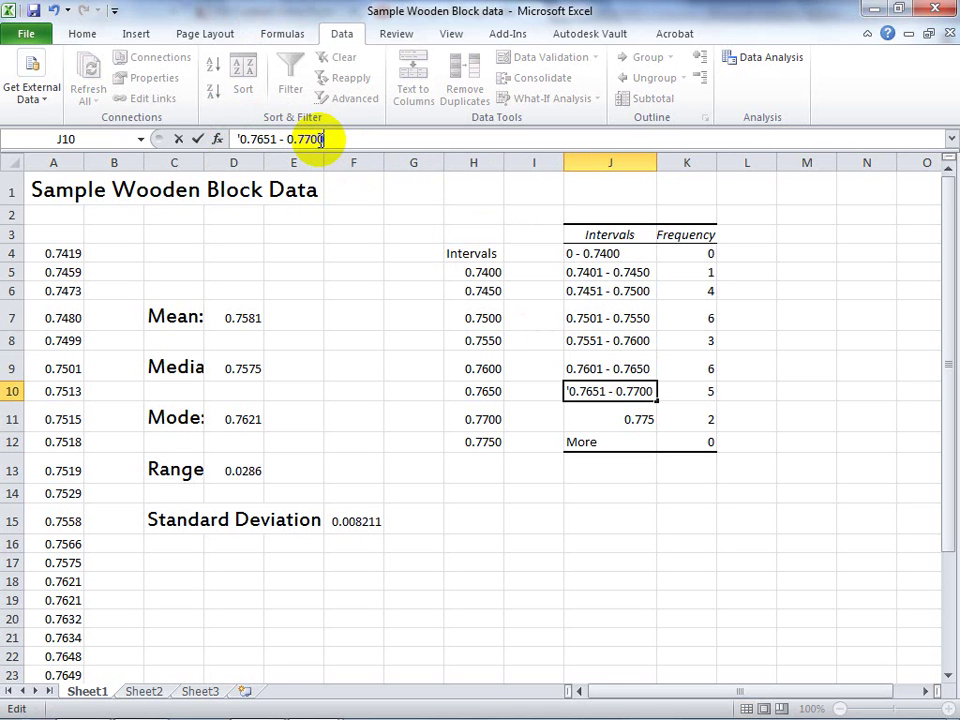
{"action": "type", "text": "00"}
{"action": "key", "text": "Return"}
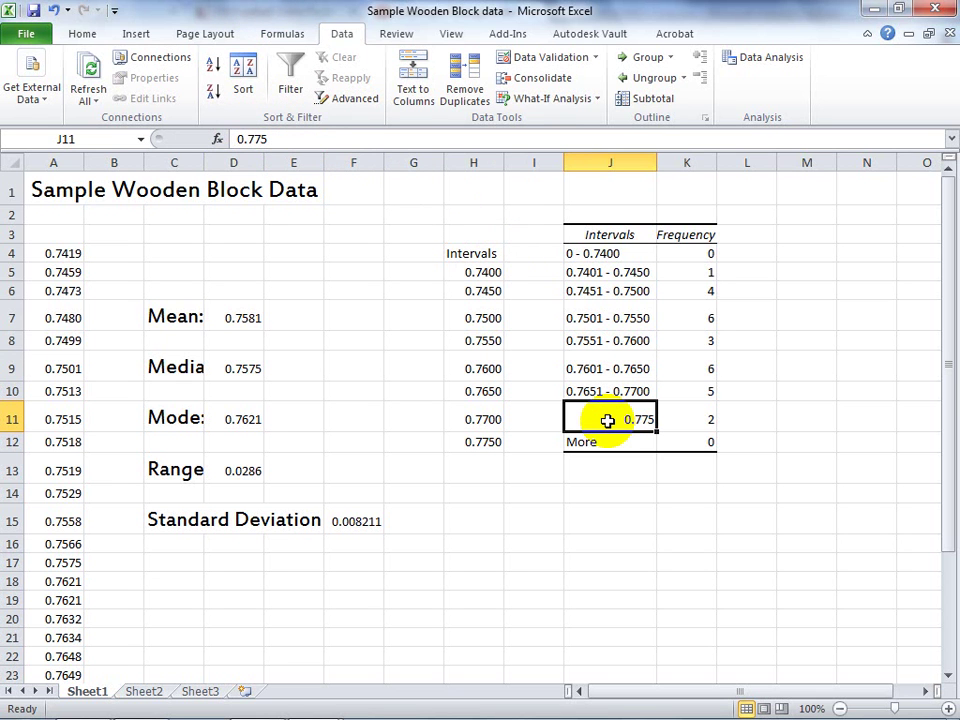
Rewrite the last numeric interval in J11 as the text label 0.7701 - 0.7750.
{"action": "left_click", "coordinate": [235, 140]}
{"action": "type", "text": "'0.7701 -"}
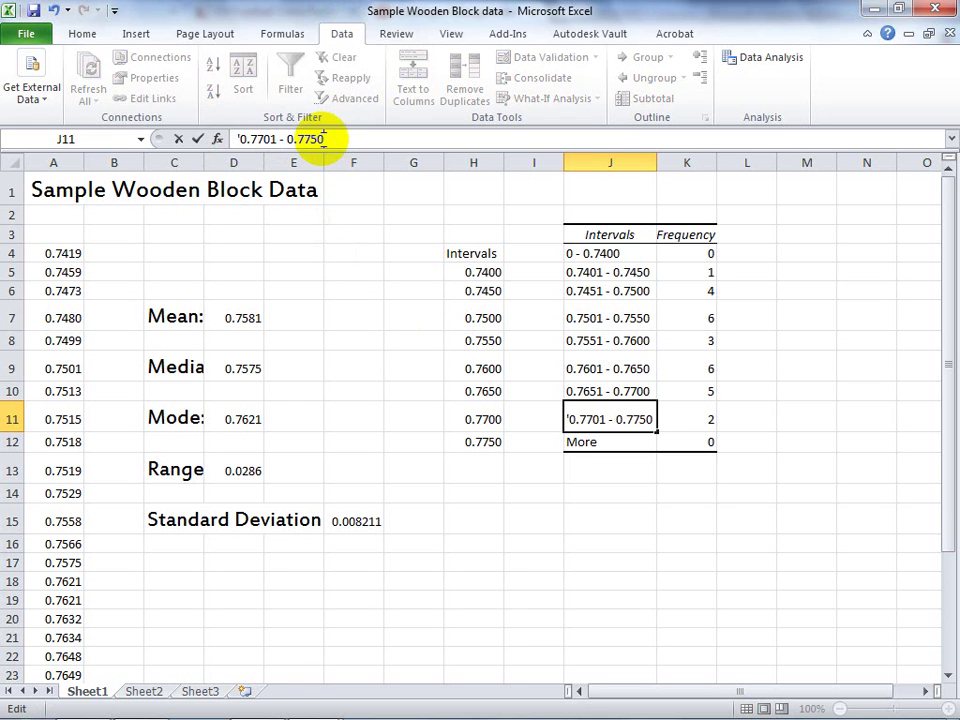
{"action": "key", "text": "Return"}
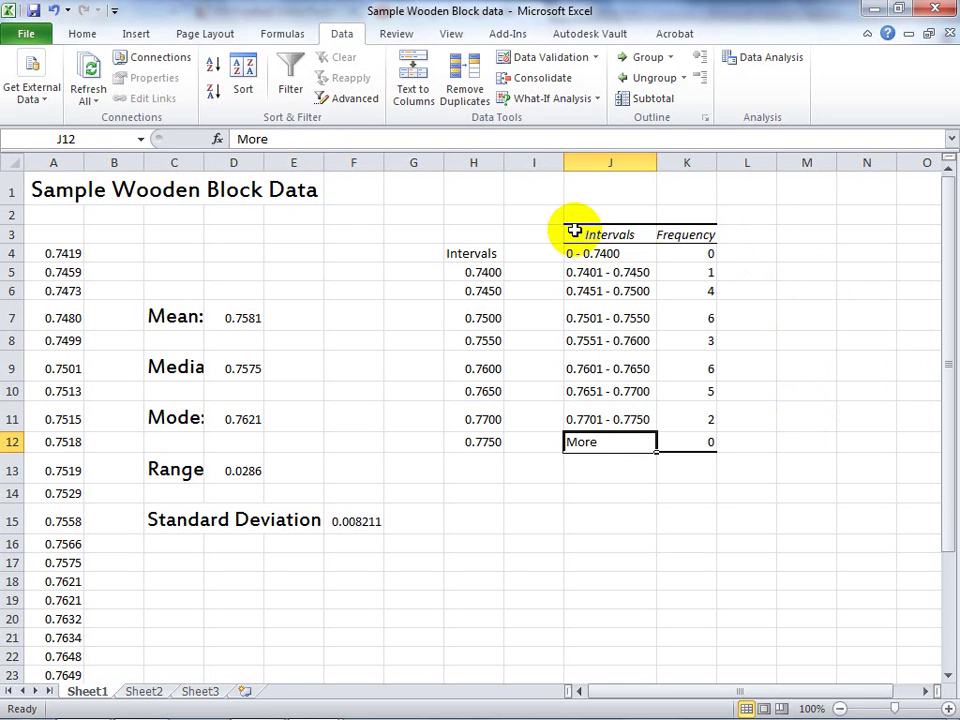
Clear the contents of the first interval row, J4:K4, in the frequency table.
{"action": "left_click_drag", "start_coordinate": [580, 228], "coordinate": [711, 415]}
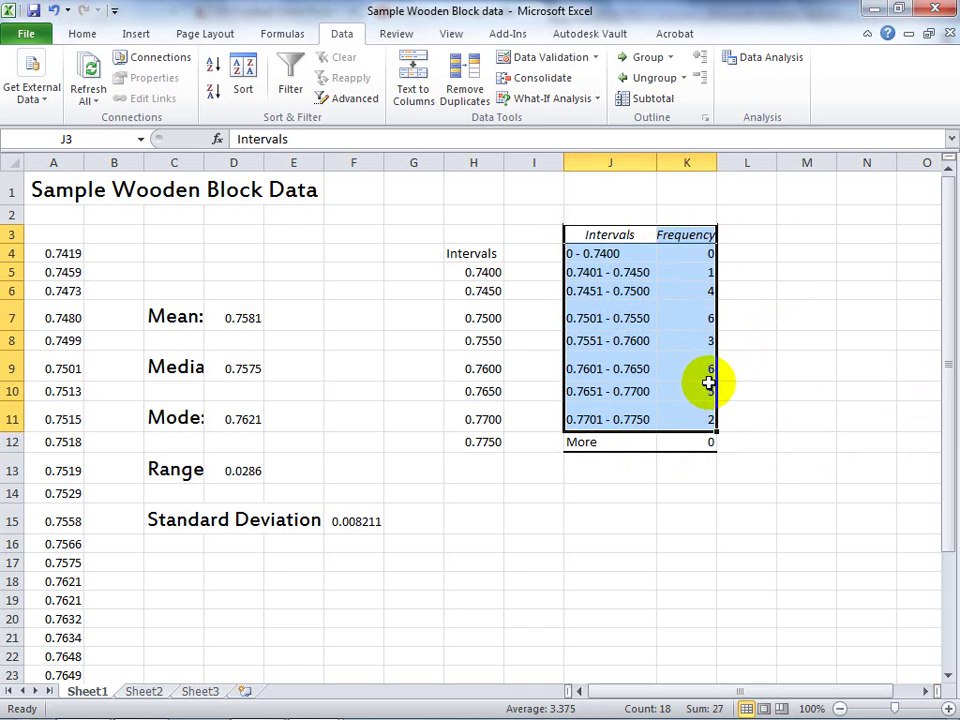
{"action": "left_click", "coordinate": [736, 258]}
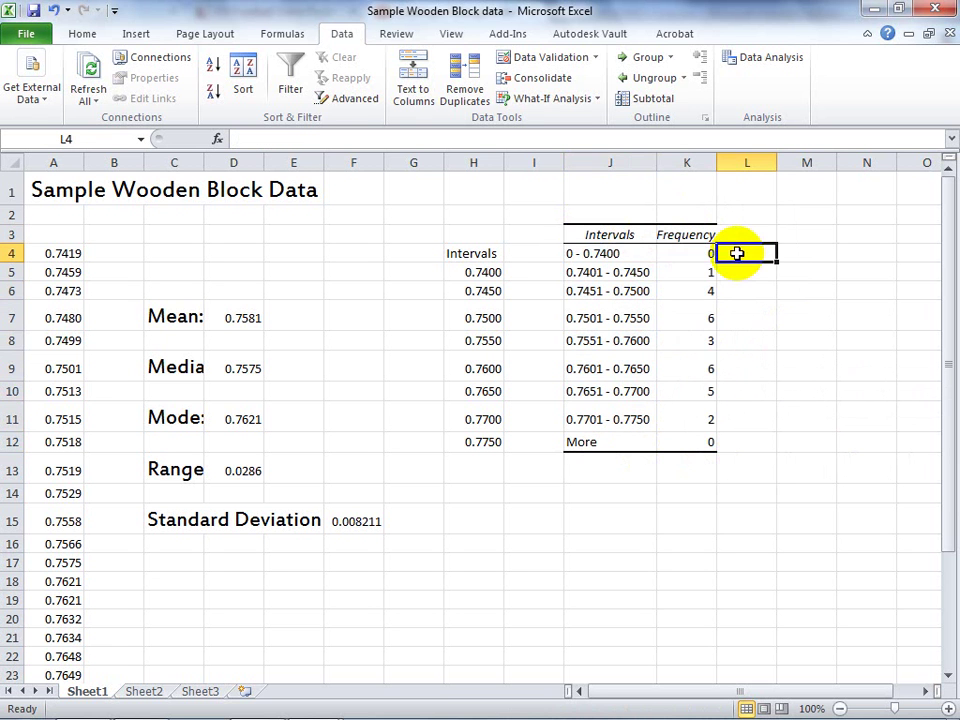
{"action": "left_click", "coordinate": [616, 254]}
{"action": "left_click_drag", "start_coordinate": [616, 254], "coordinate": [676, 254]}
{"action": "right_click", "coordinate": [680, 257]}
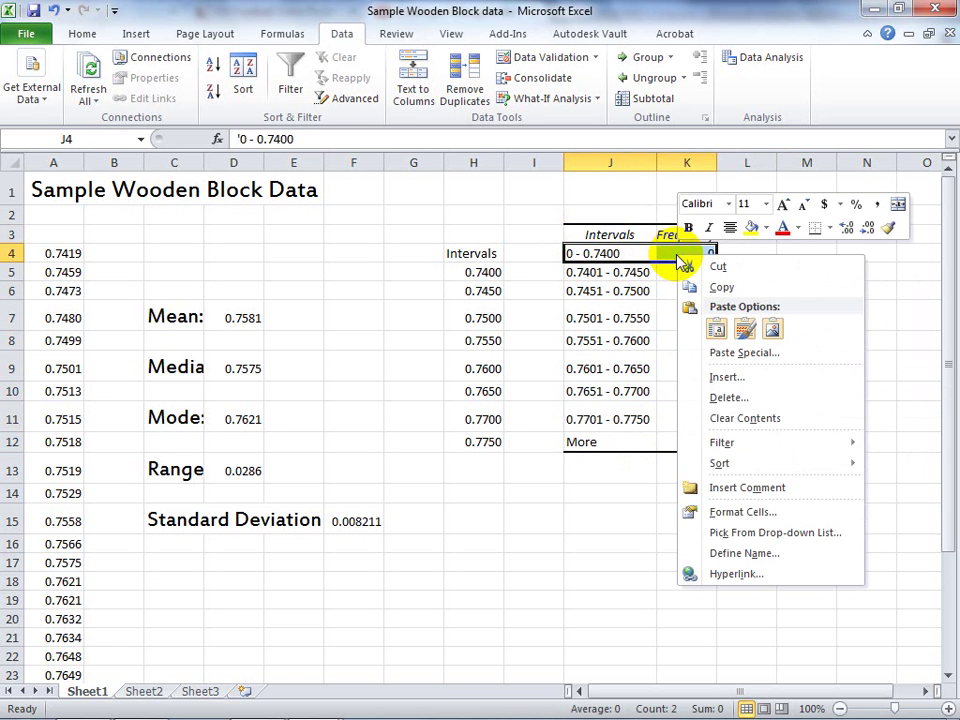
{"action": "left_click", "coordinate": [745, 419]}
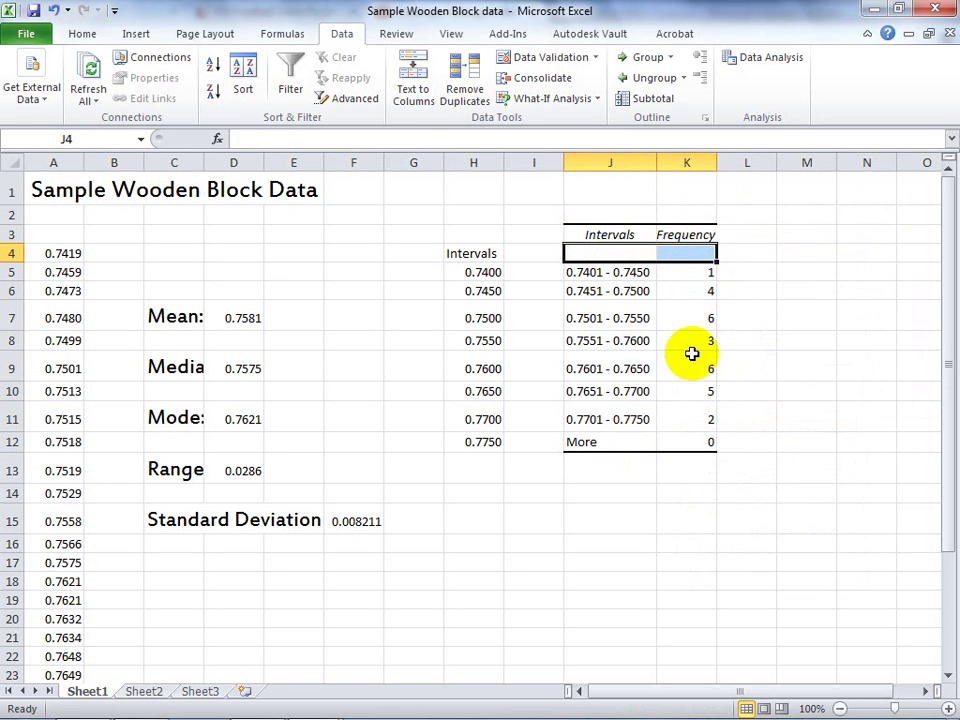
Insert a 2-D clustered column chart from the frequency table range J3:K11.
{"action": "left_click_drag", "start_coordinate": [608, 235], "coordinate": [702, 412]}
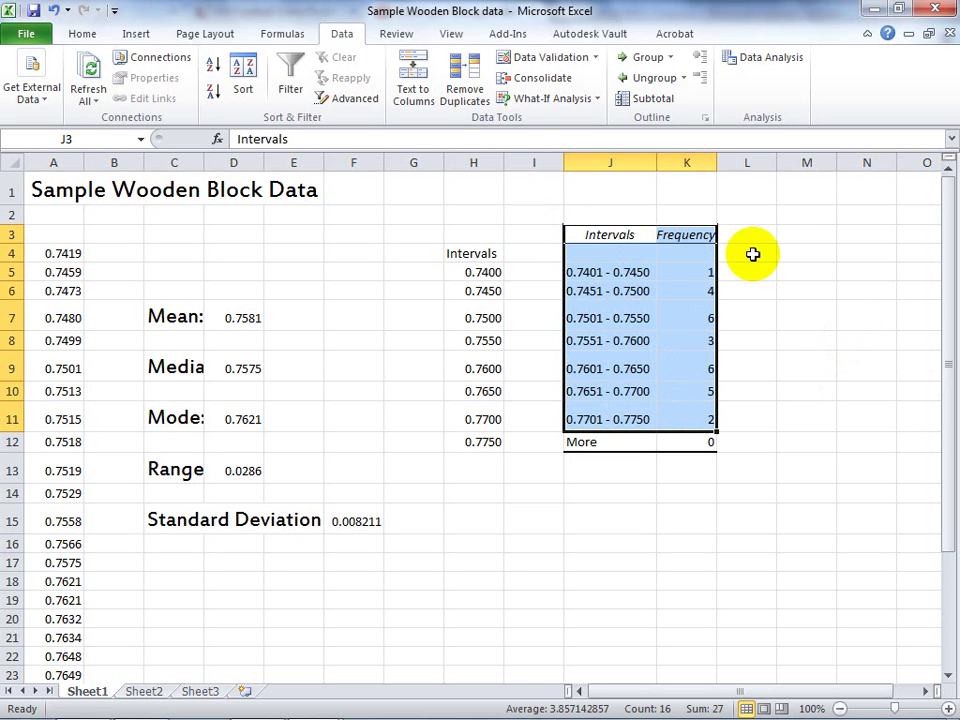
{"action": "left_click", "coordinate": [131, 37]}
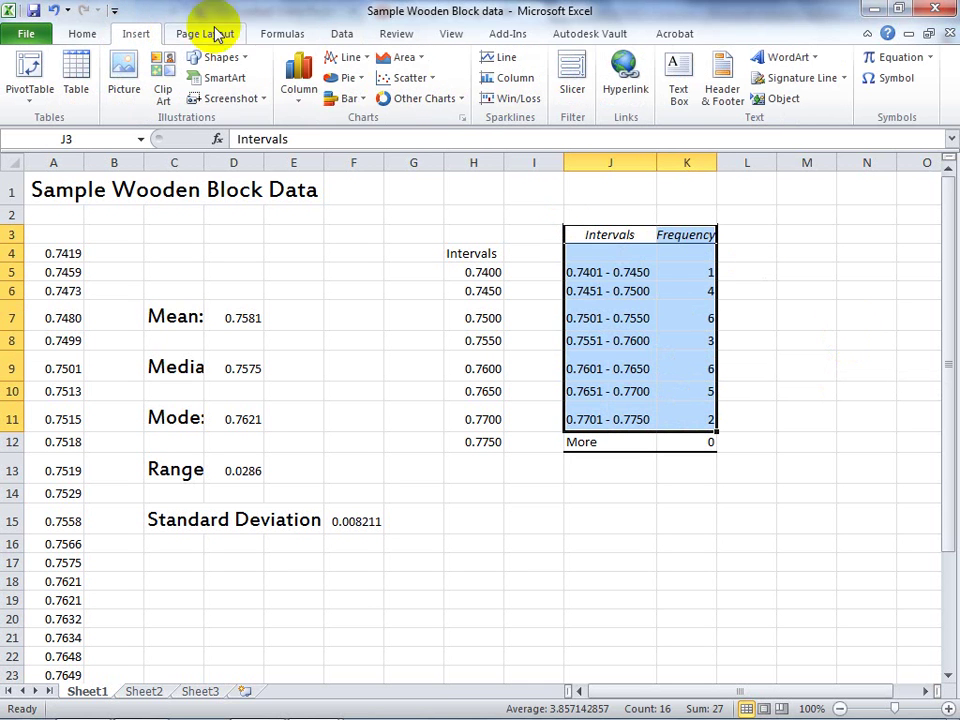
{"action": "left_click", "coordinate": [301, 92]}
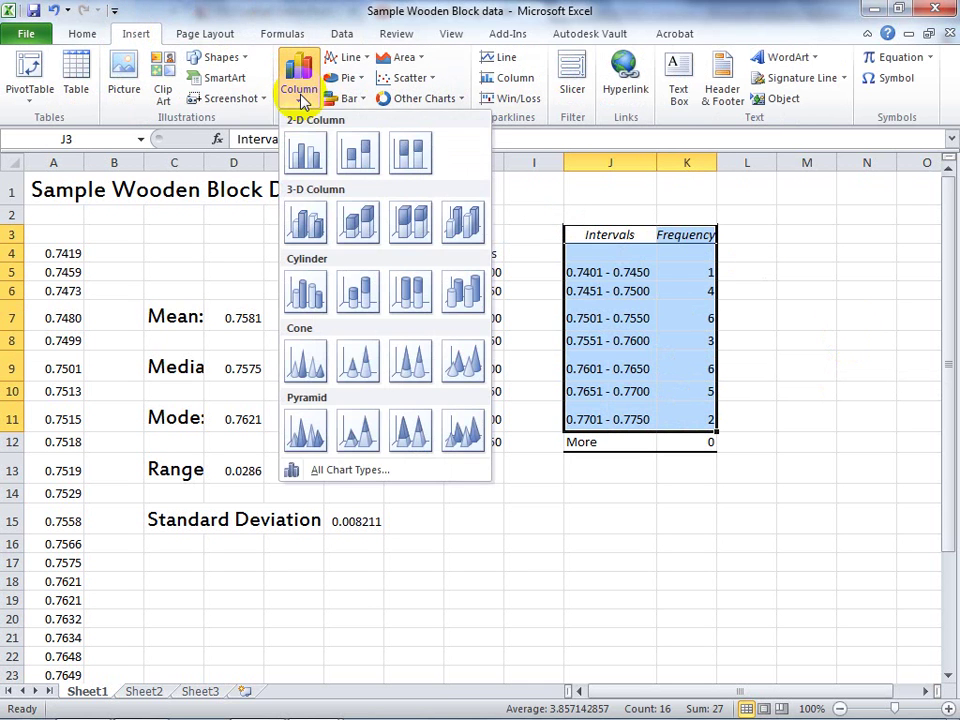
{"action": "left_click", "coordinate": [305, 155]}
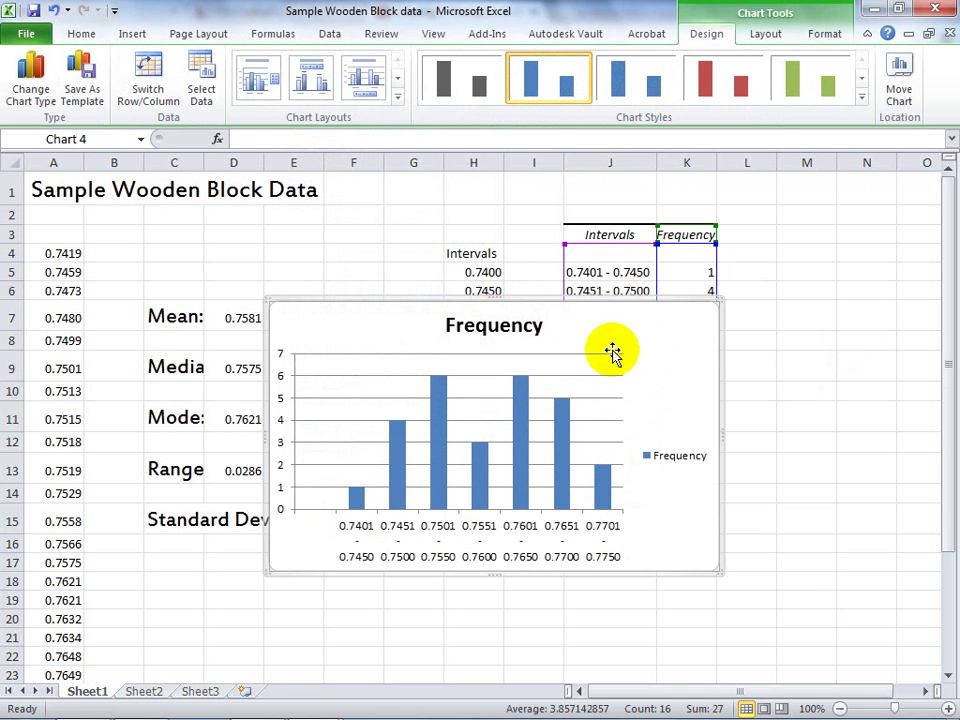
Set the gap width of the chart's Frequency columns to 0% to remove the spacing between the bars.
{"action": "right_click", "coordinate": [400, 480]}
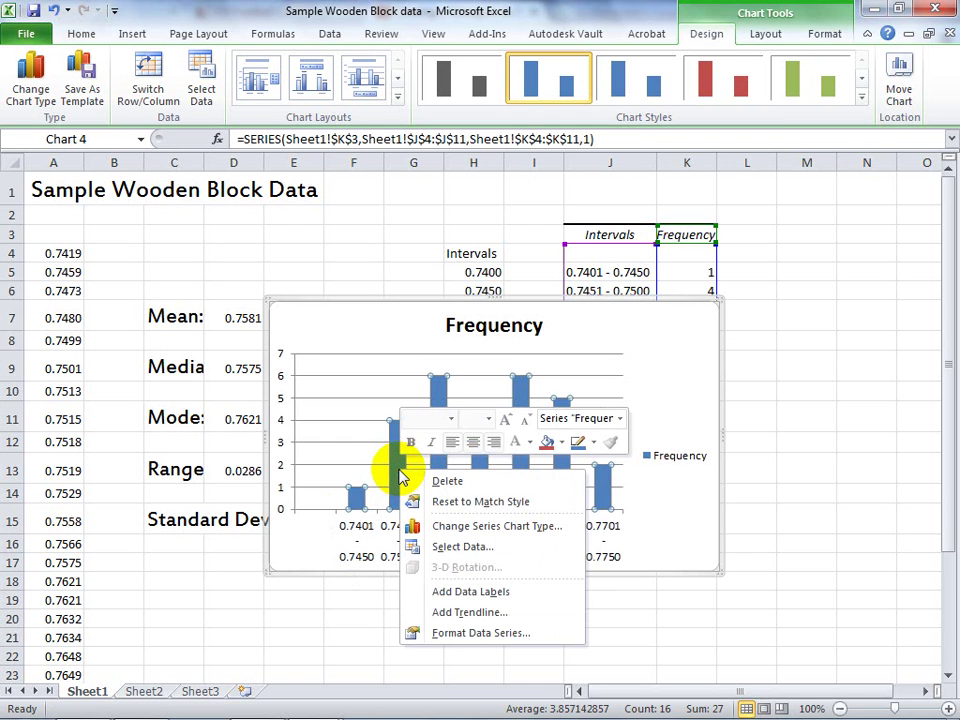
{"action": "left_click", "coordinate": [395, 465]}
{"action": "left_click", "coordinate": [439, 467]}
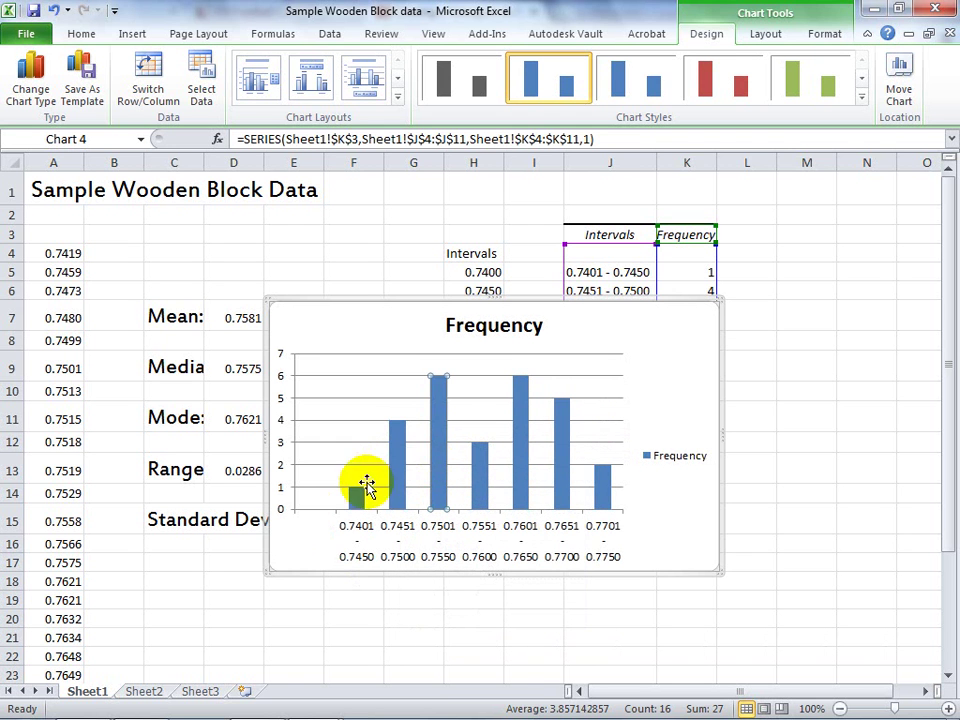
{"action": "left_click", "coordinate": [364, 486]}
{"action": "right_click", "coordinate": [397, 483]}
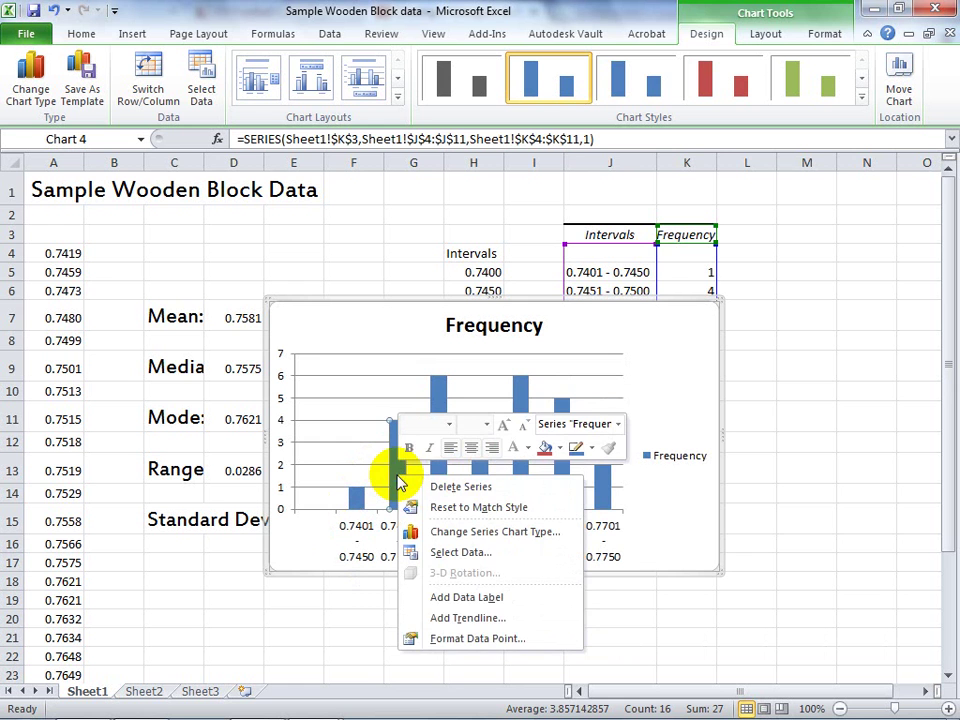
{"action": "left_click", "coordinate": [466, 640]}
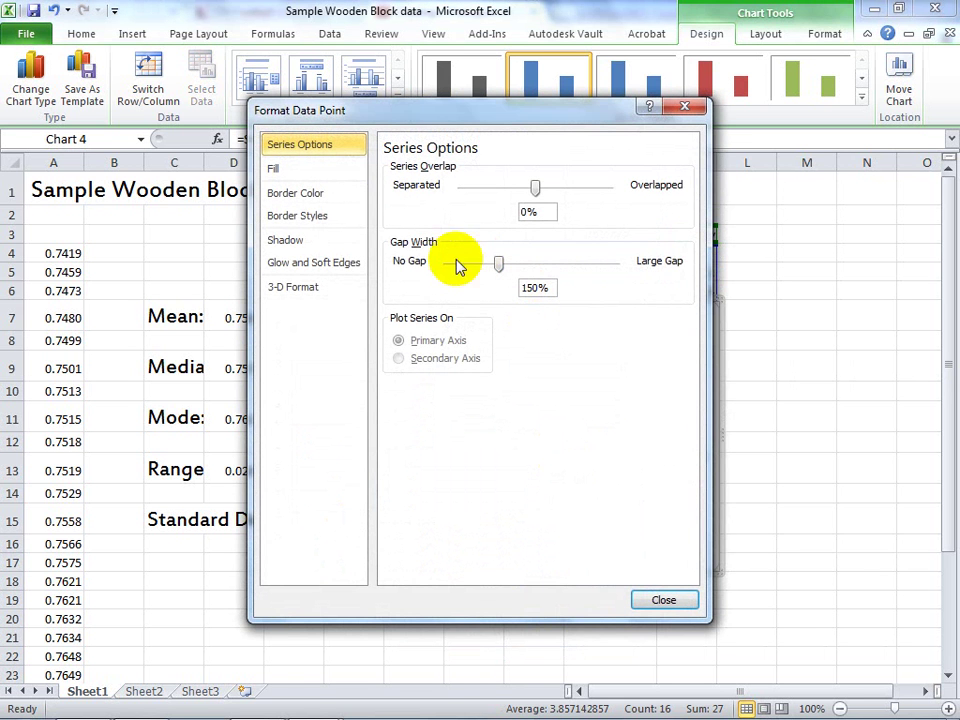
{"action": "left_click_drag", "start_coordinate": [499, 264], "coordinate": [448, 266]}
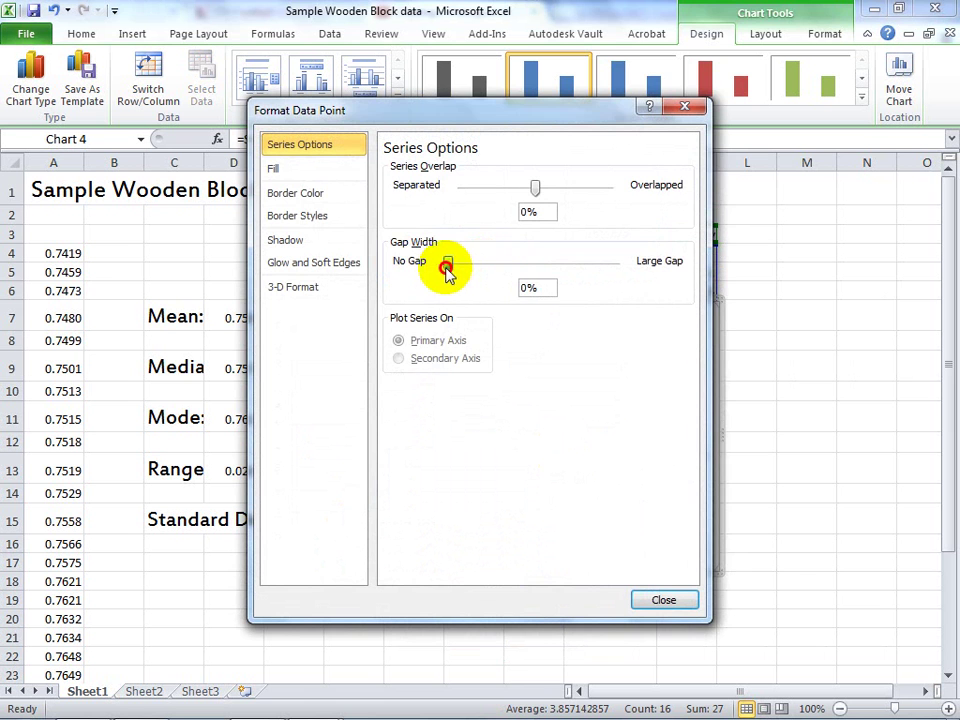
{"action": "left_click", "coordinate": [656, 599]}
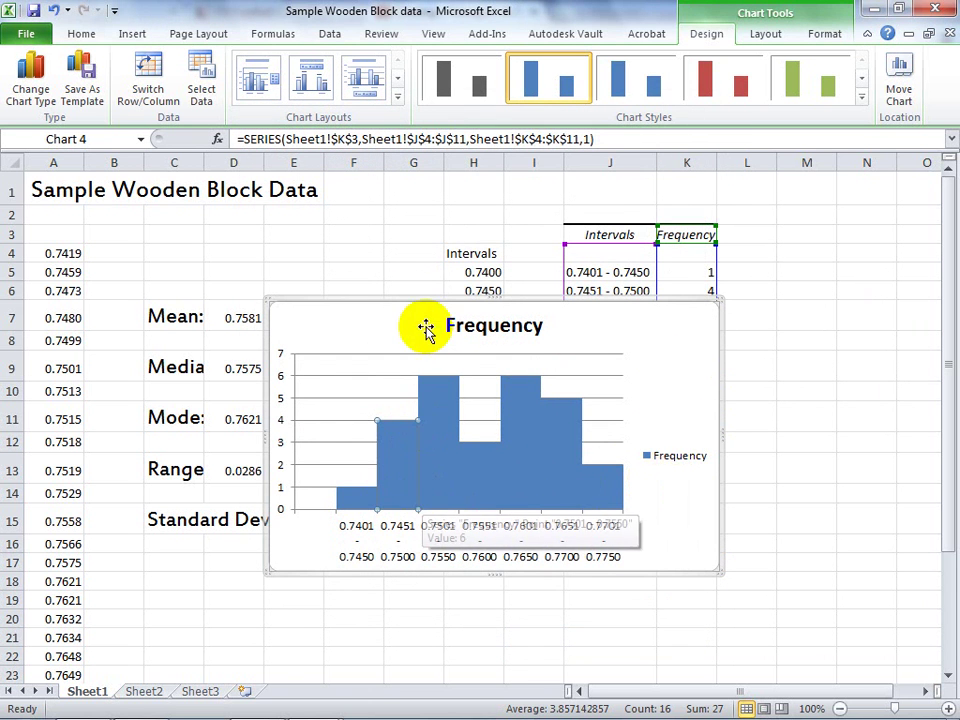
Move the chart clear of the frequency table, placing it just below the table's More row, around columns H to M.
{"action": "left_click_drag", "start_coordinate": [396, 298], "coordinate": [630, 480]}
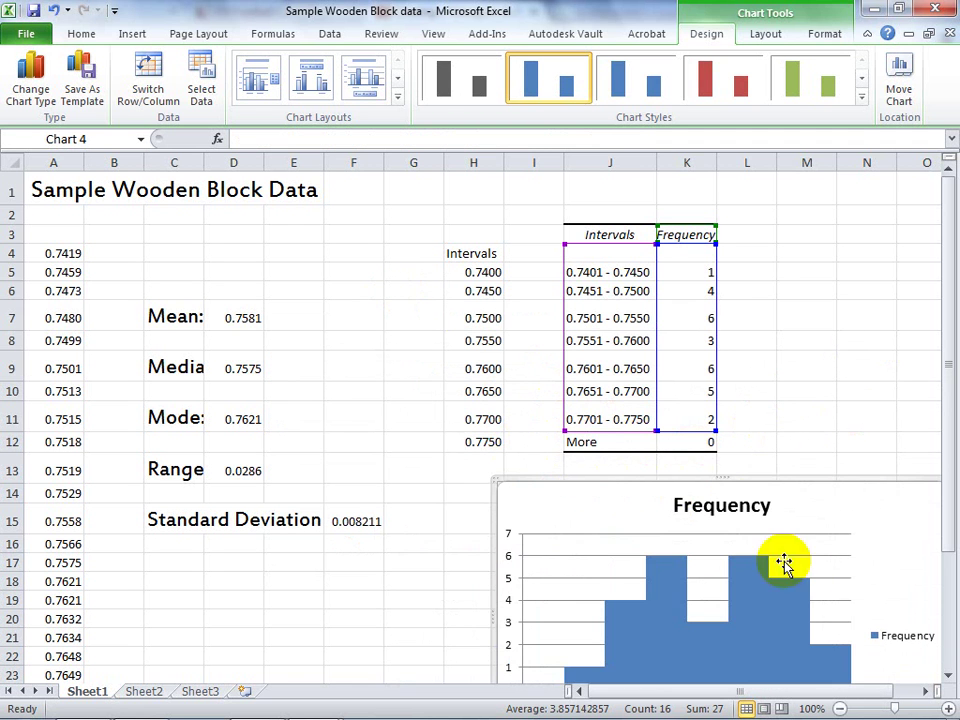
{"action": "left_click_drag", "start_coordinate": [947, 369], "coordinate": [949, 486]}
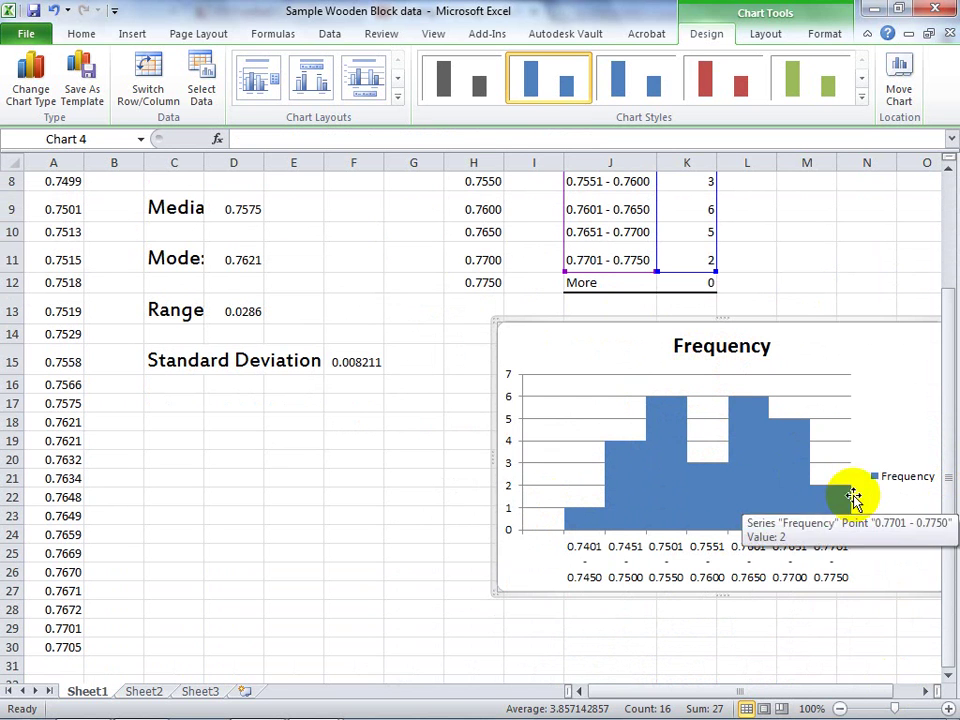
{"action": "mouse_move", "coordinate": [841, 505]}
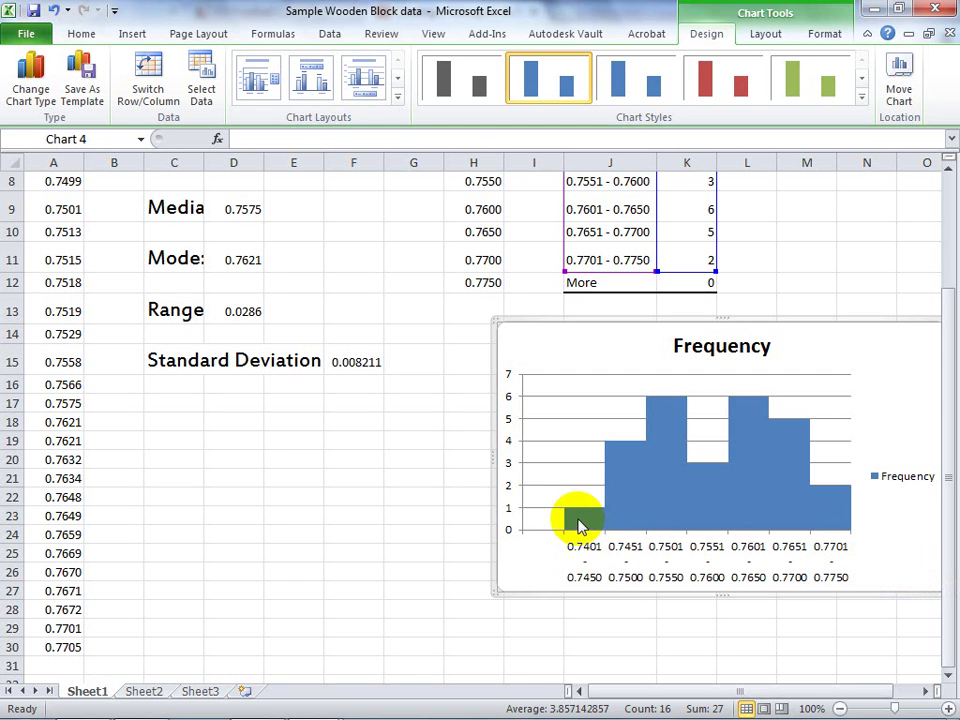
{"action": "mouse_move", "coordinate": [582, 527]}
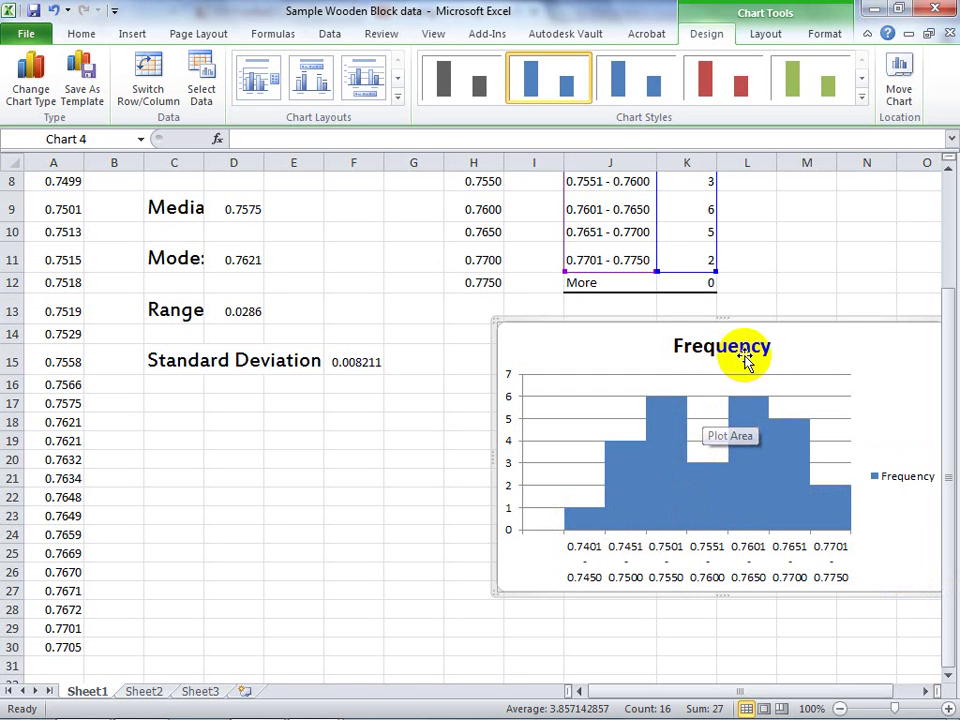
{"action": "left_click_drag", "start_coordinate": [795, 321], "coordinate": [733, 320]}
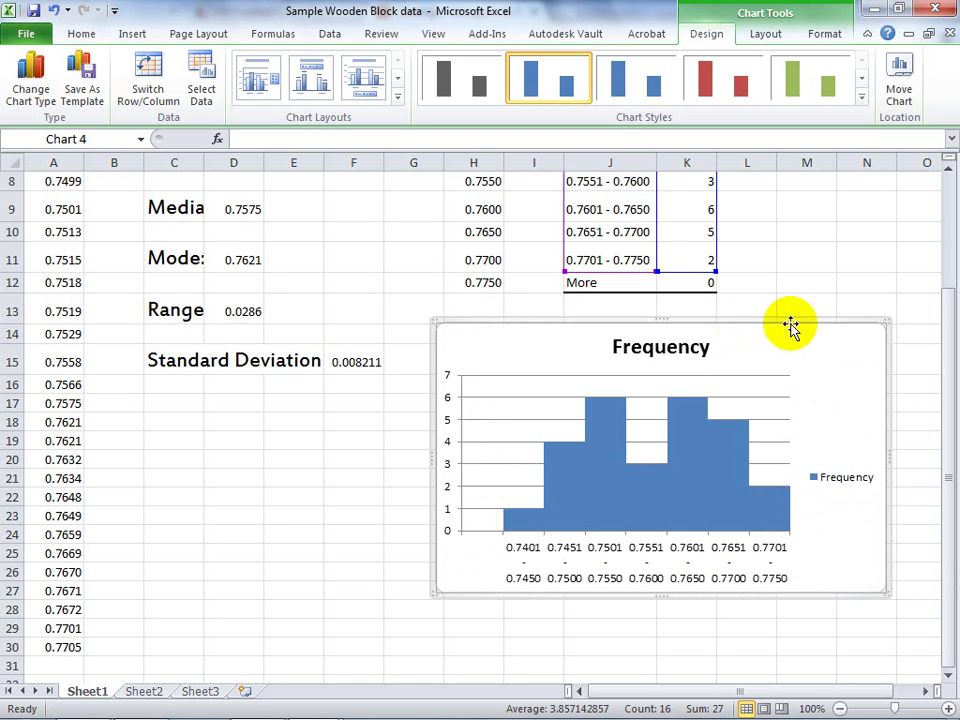